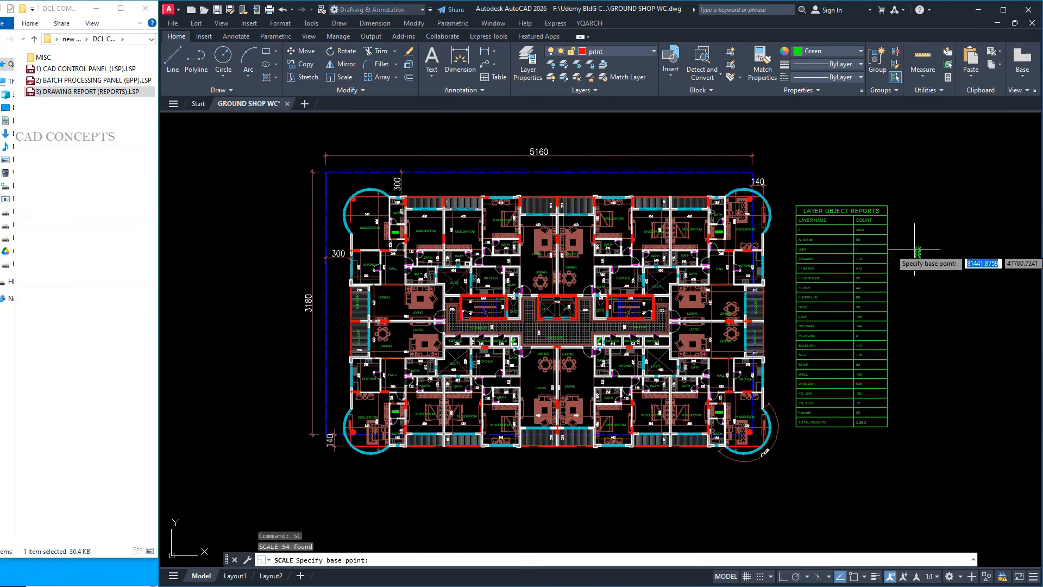
- Pick the base point for scaling the layer object report table, and run the STRR string report on the floor plan
click(893, 237)
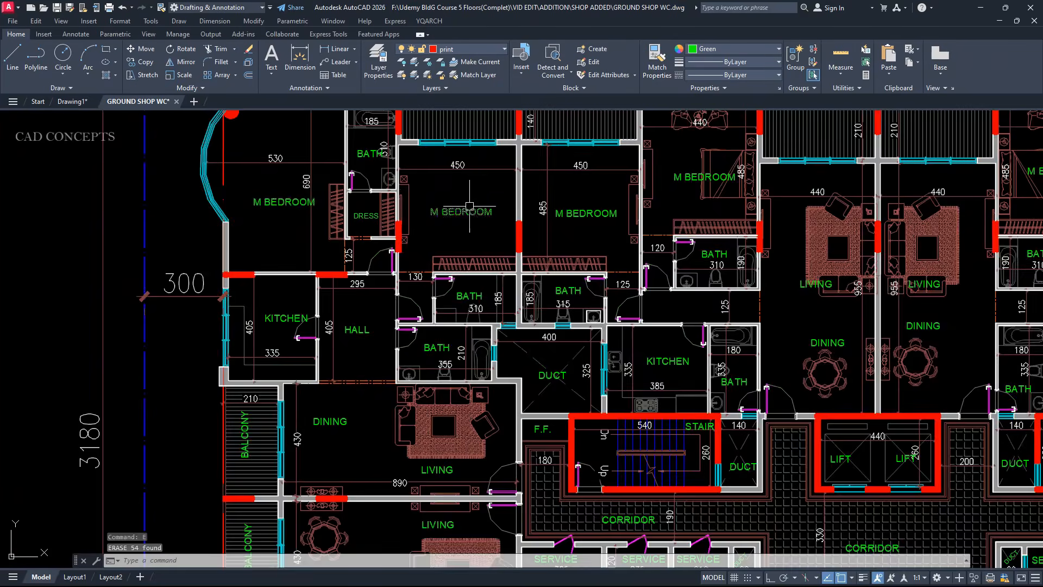
text(str)
key(Return)
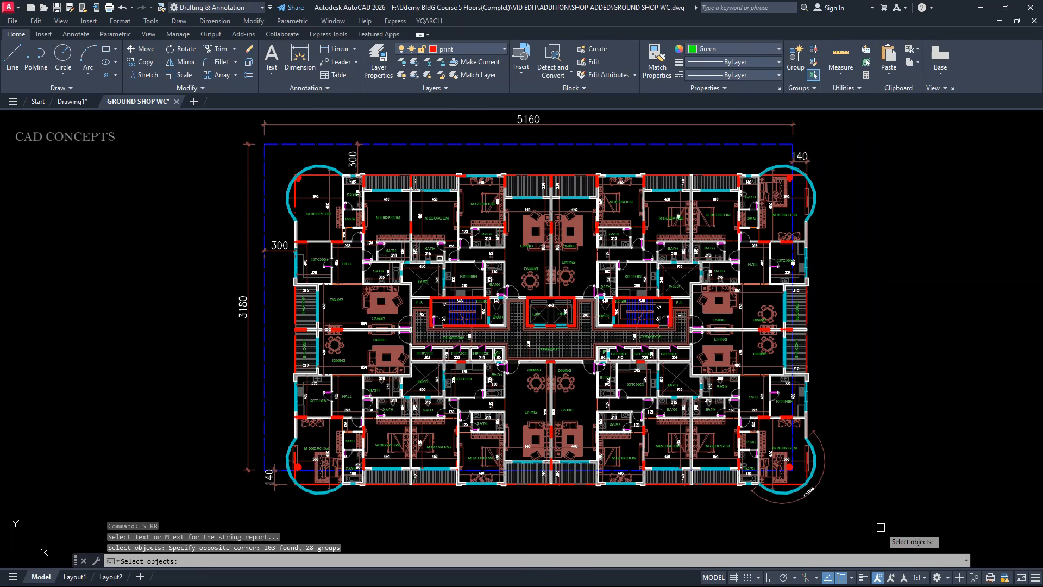
click(826, 226)
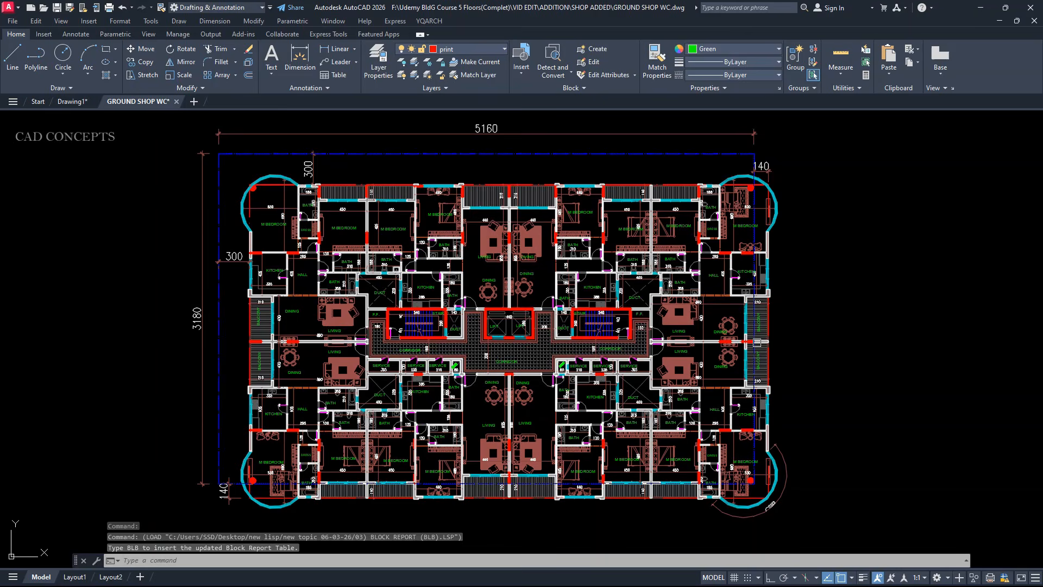
- Run the BLB block report on the whole floor plan
text(blb)
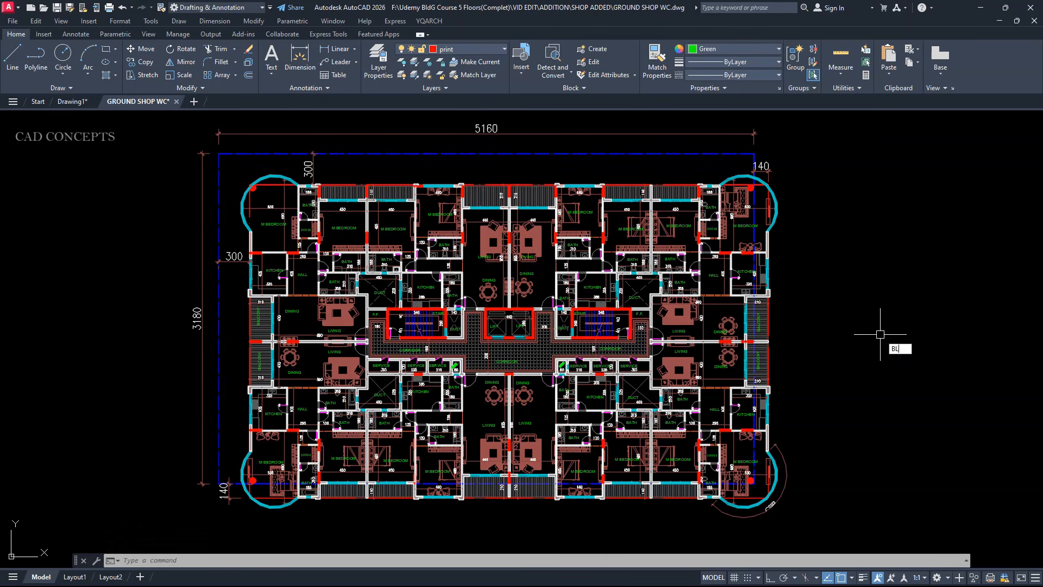
key(Return)
click(815, 125)
click(100, 481)
click(625, 518)
click(402, 467)
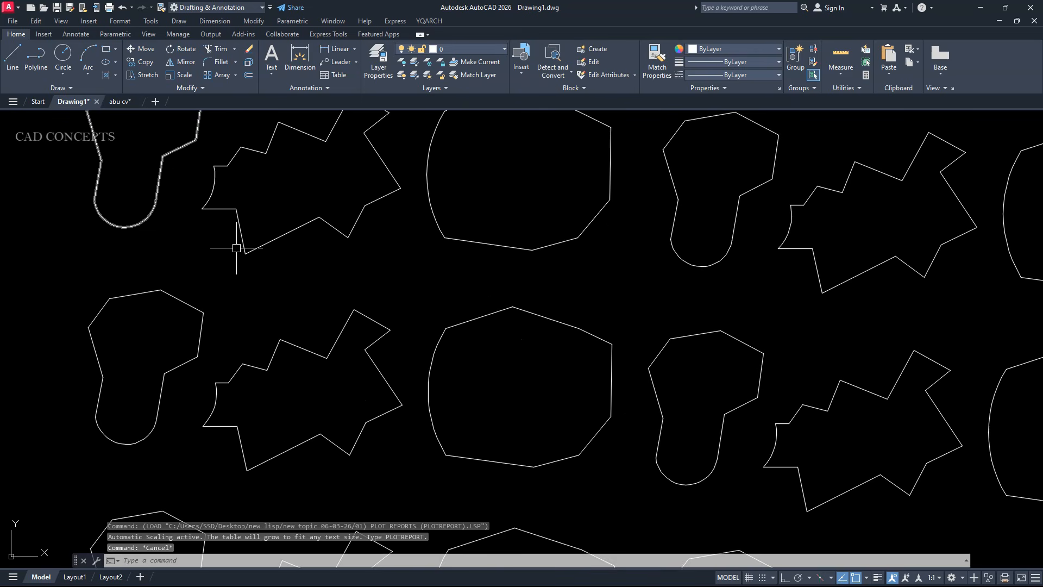
- Examine the rows of unlabelled closed plot outlines across the drawing
middle_drag(236, 249, 226, 321)
middle_drag(559, 337, 275, 352)
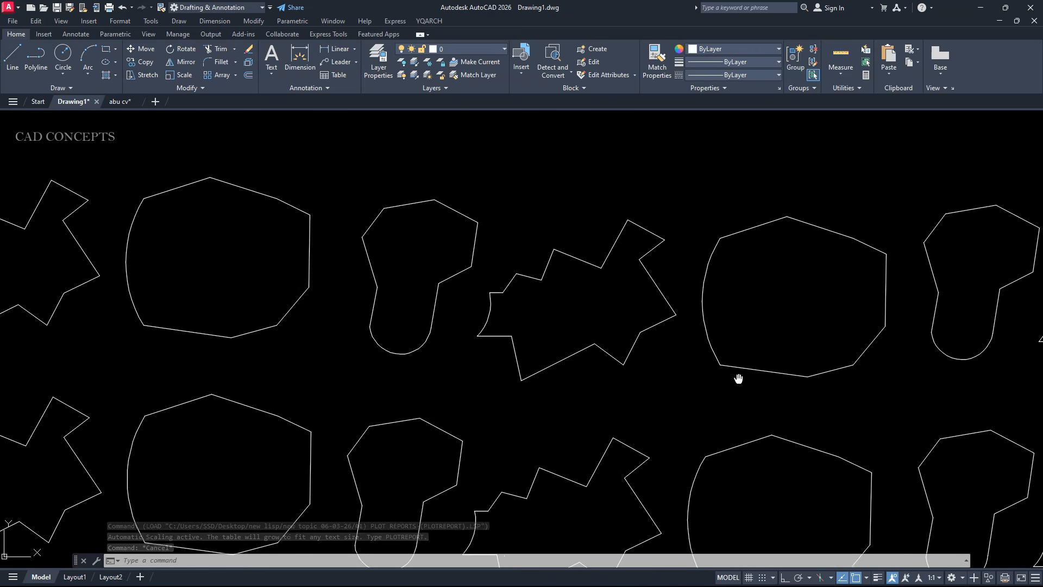
middle_drag(747, 379, 408, 357)
middle_drag(809, 399, 453, 376)
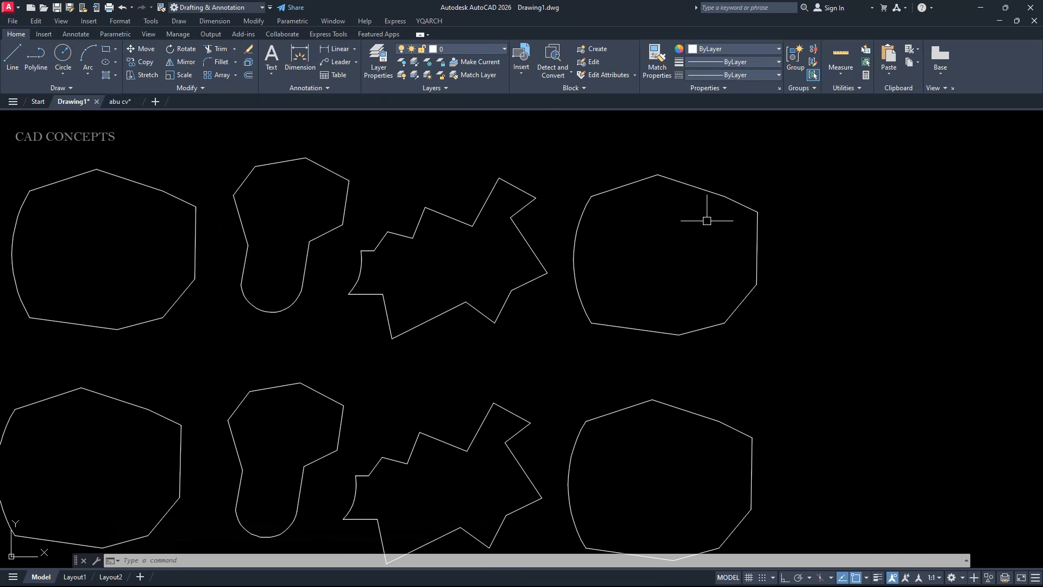
scroll(707, 220, down, 3)
middle_drag(325, 319, 336, 303)
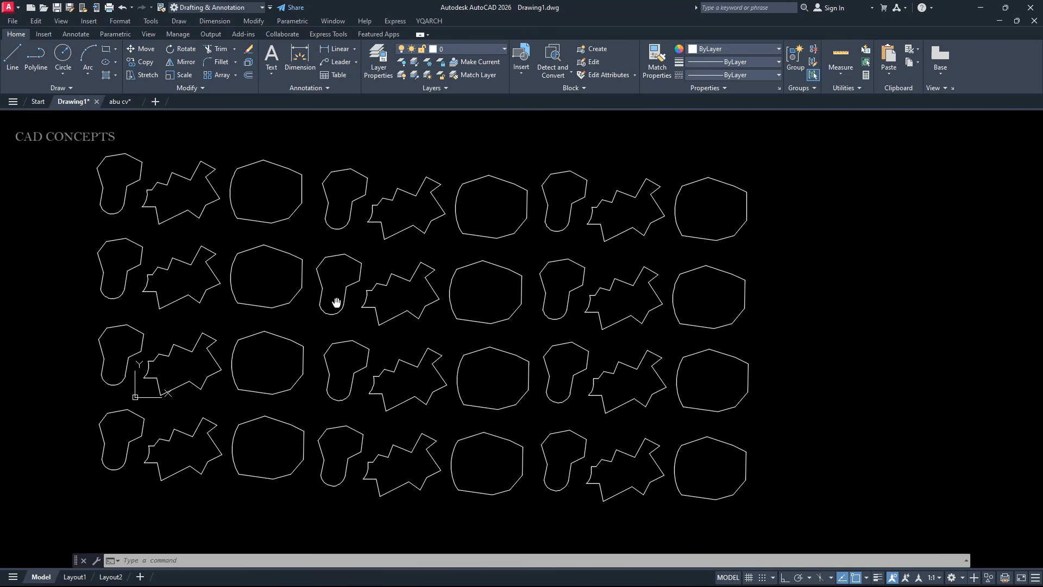
click(734, 162)
click(89, 478)
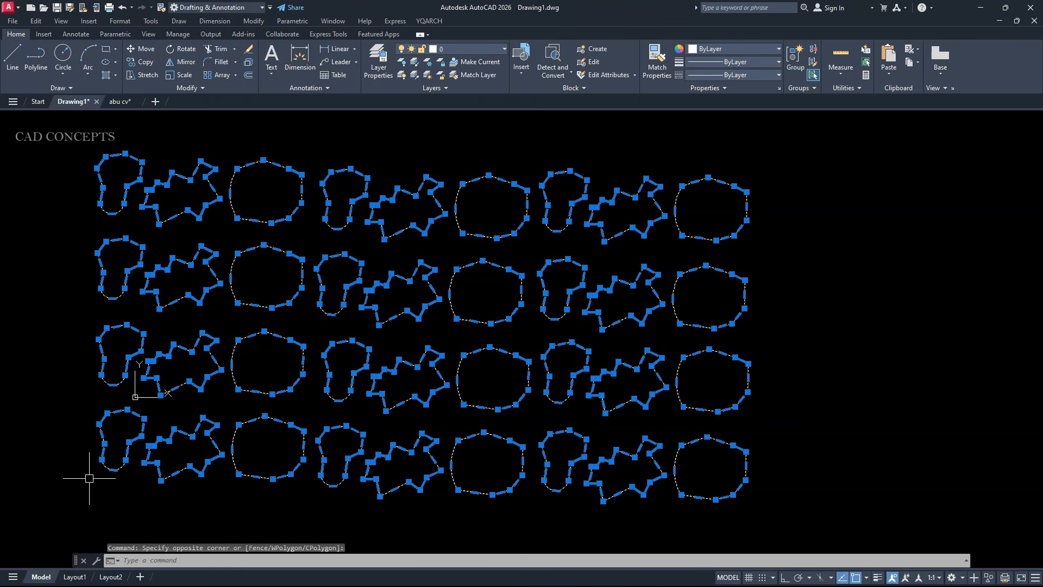
key(Escape)
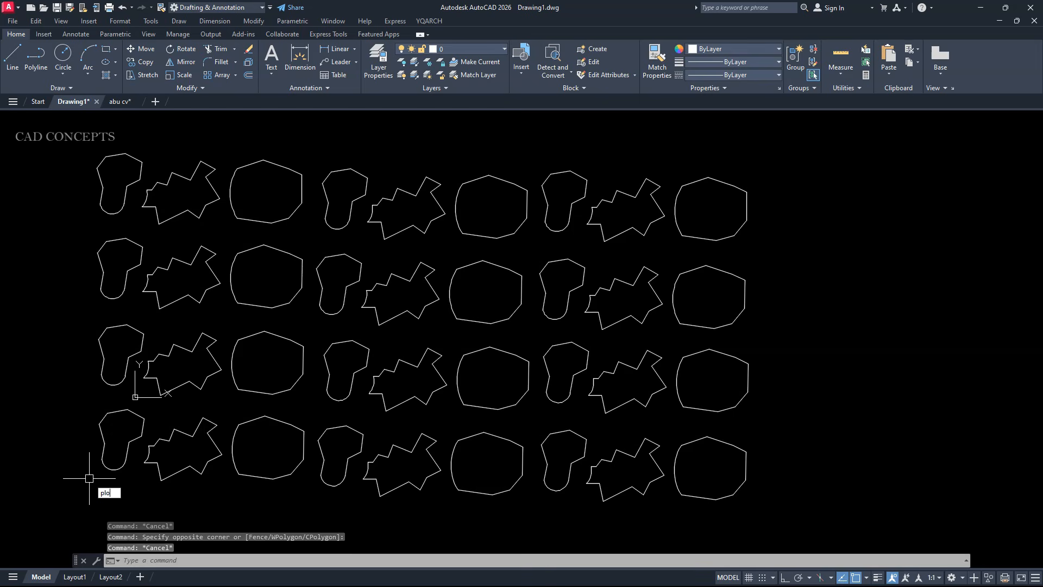
- Run PLOTREPORT on all the plot outlines in the drawing
text(rep)
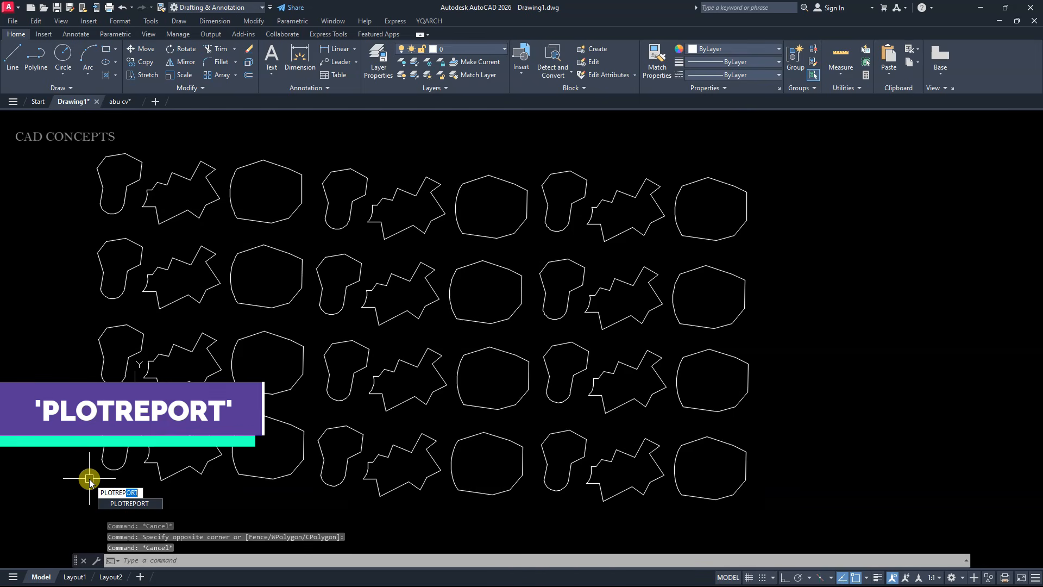
key(Return)
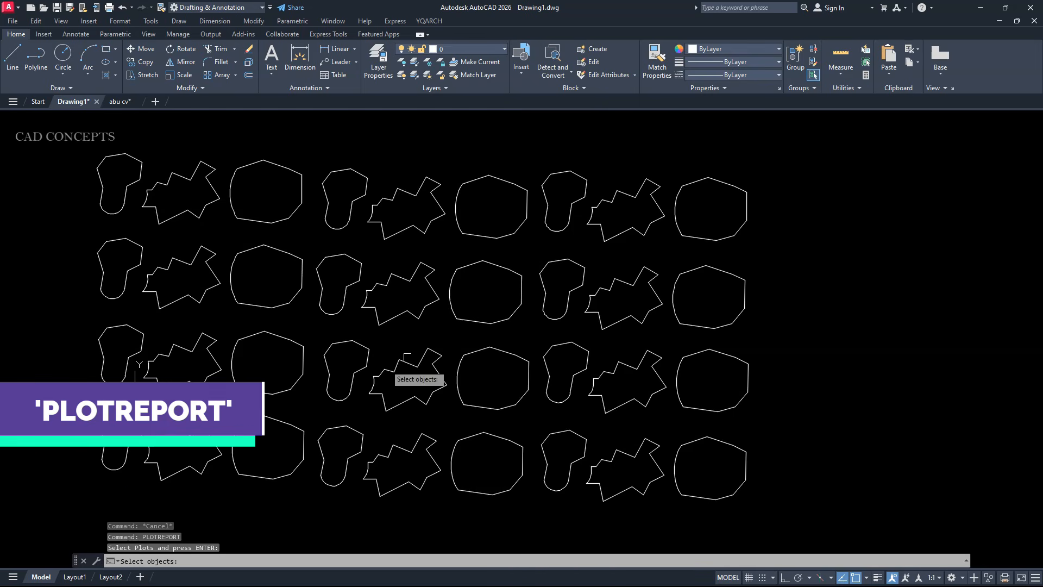
click(712, 154)
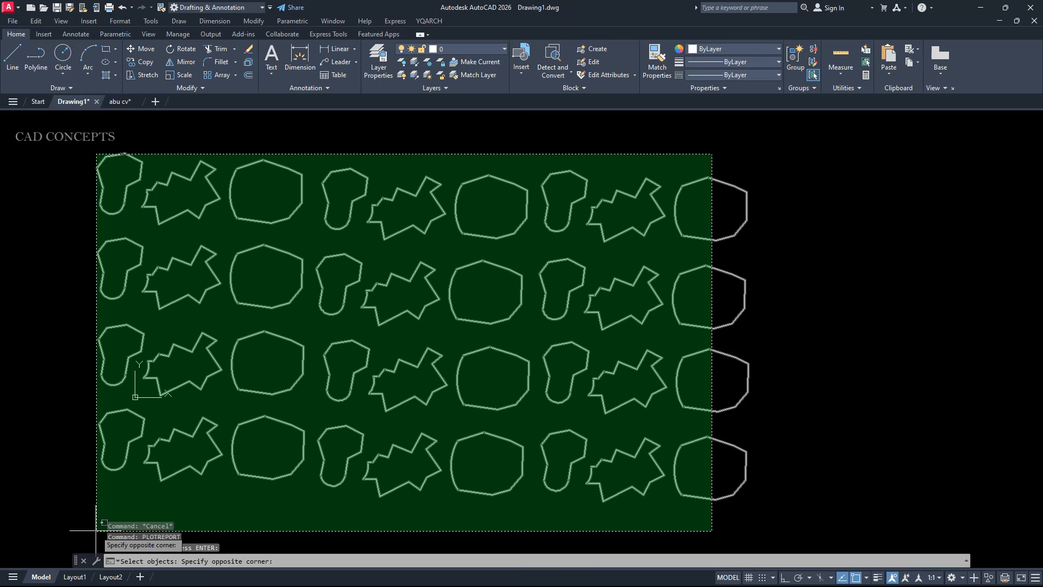
click(94, 530)
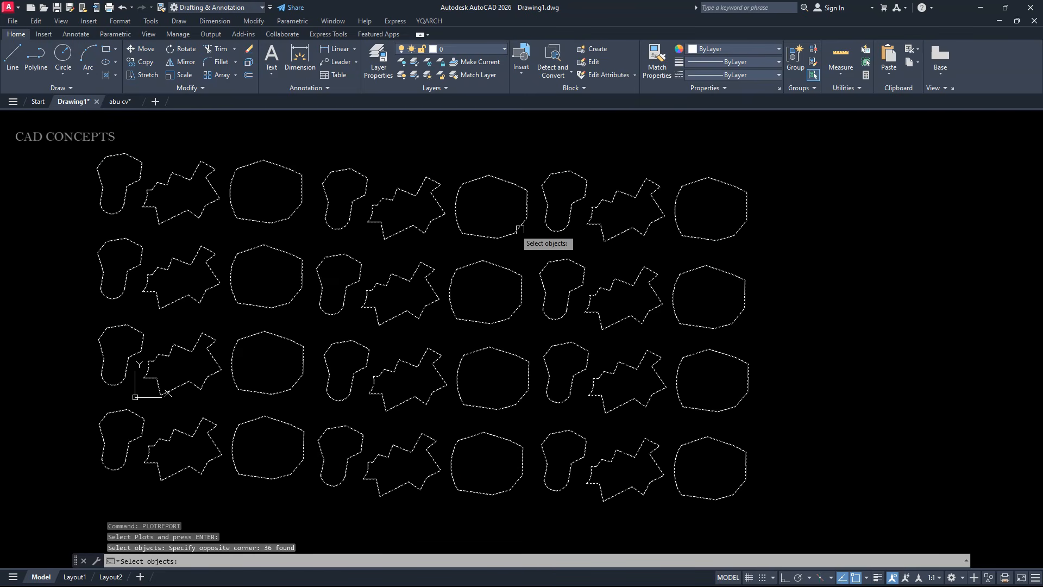
key(Return)
- Examine the plot numbers, areas and side lengths labelled on the plots along the upper row
scroll(89, 161, up, 8)
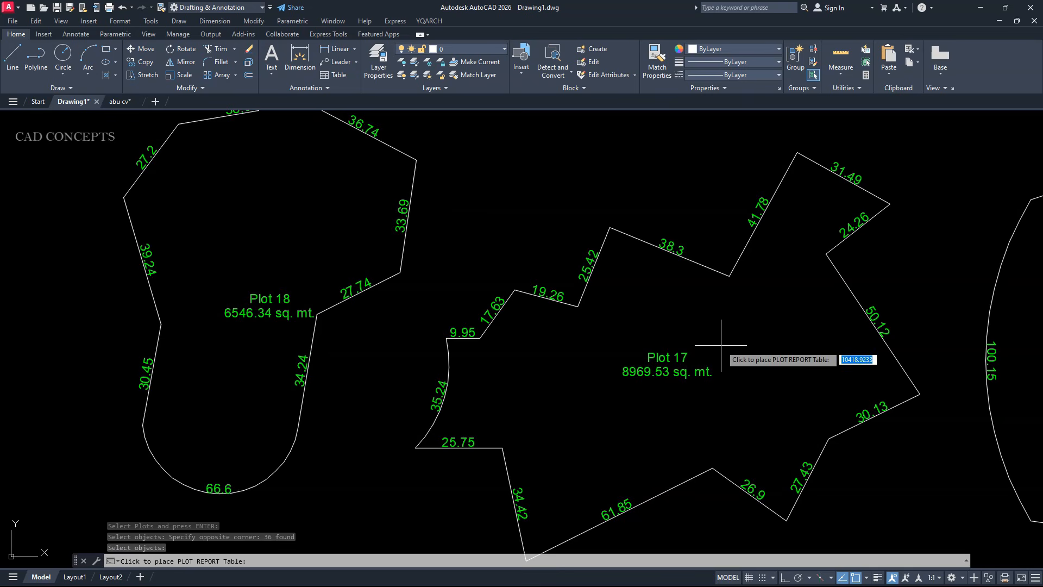
middle_drag(819, 426, 508, 419)
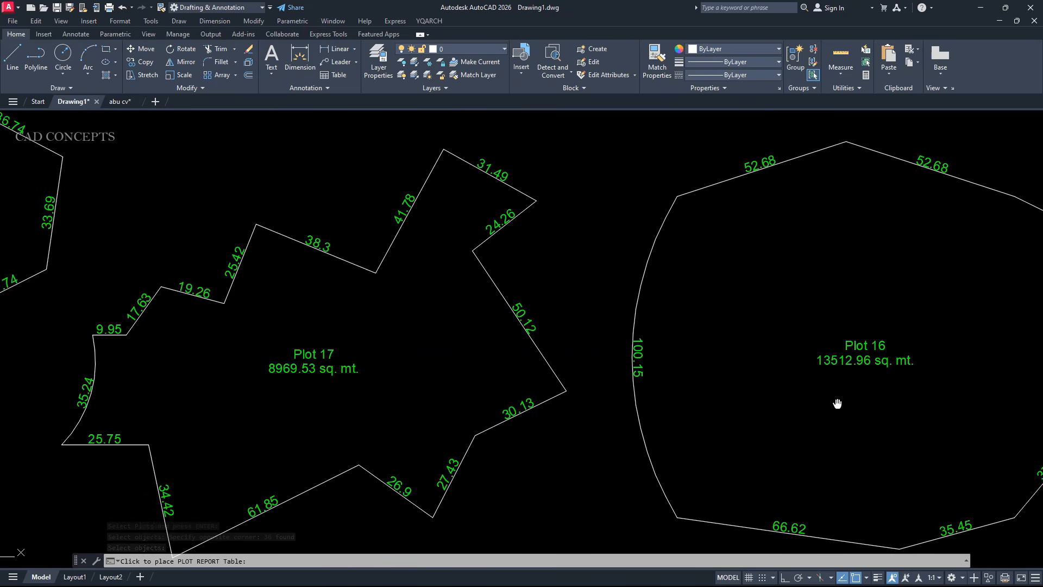
middle_drag(837, 403, 310, 384)
middle_drag(858, 394, 317, 335)
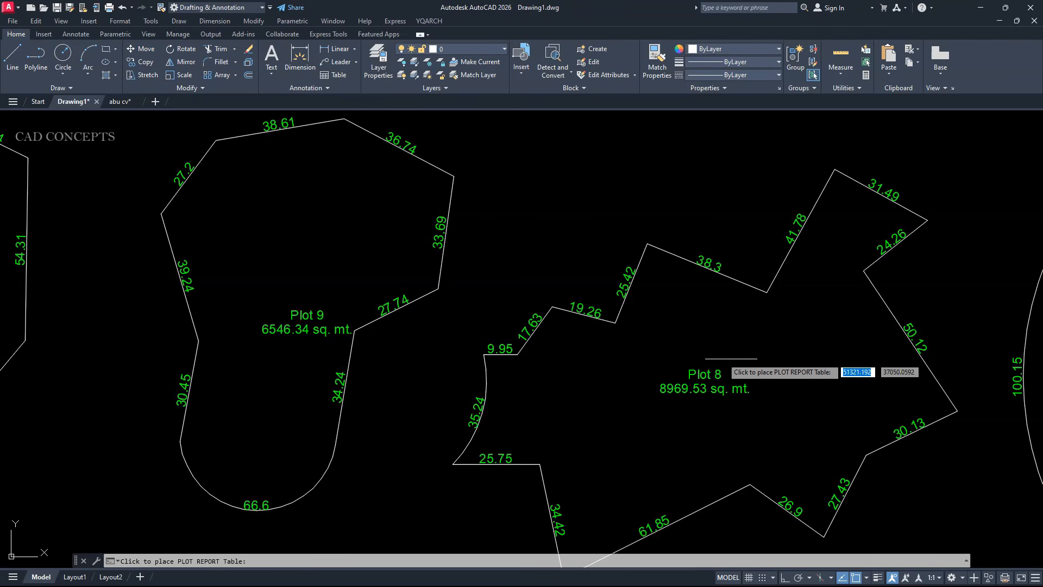
mouse_move(731, 358)
middle_down()
mouse_move(368, 298)
mouse_move(207, 237)
middle_up()
mouse_move(853, 298)
middle_down()
mouse_move(421, 344)
mouse_move(318, 345)
middle_up()
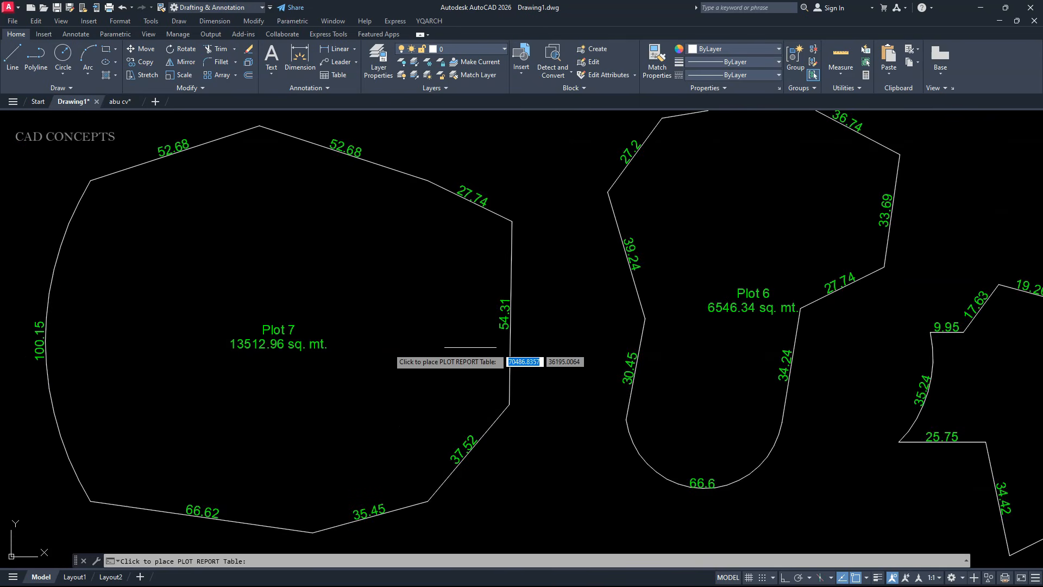
middle_drag(802, 351, 400, 410)
middle_drag(836, 404, 429, 326)
middle_drag(825, 372, 315, 369)
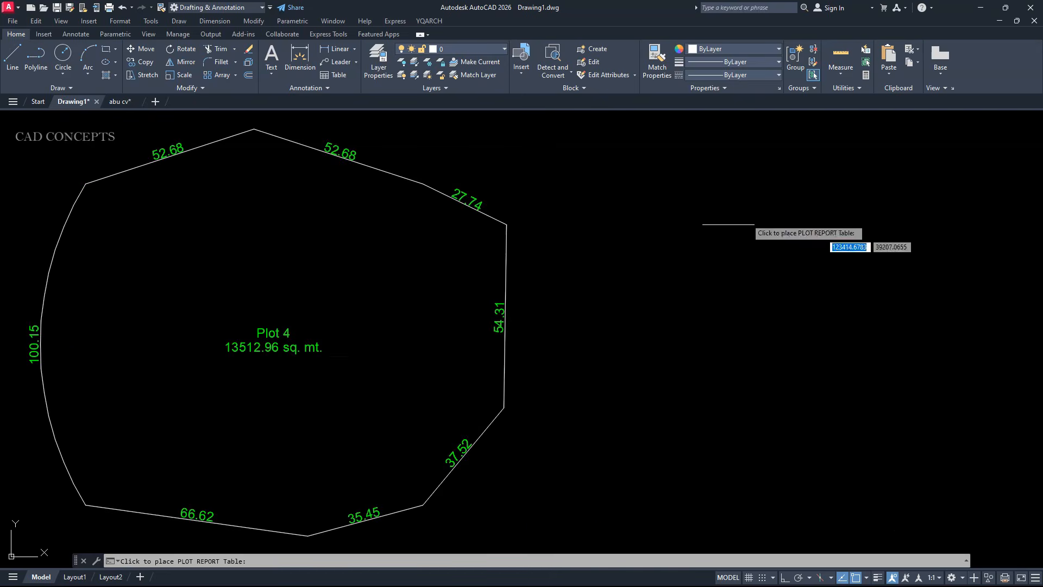
- Place the plot report table in the empty space beside the last column of plots
scroll(728, 224, down, 8)
scroll(718, 388, up, 2)
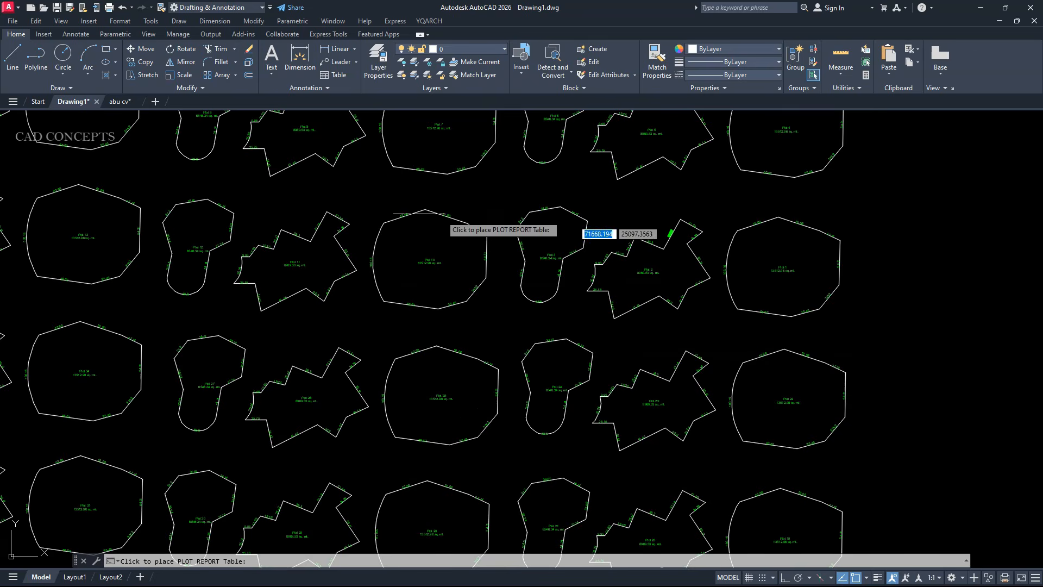
scroll(396, 310, down, 2)
middle_drag(613, 308, 641, 315)
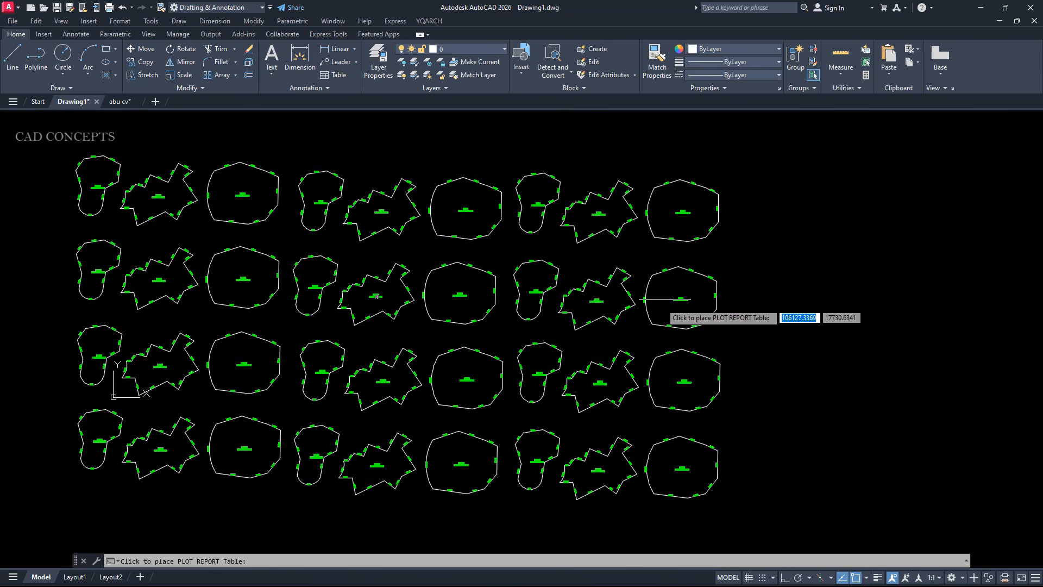
click(759, 199)
- Read the plot report table's serial number, area and length columns and its totals row
scroll(811, 177, up, 6)
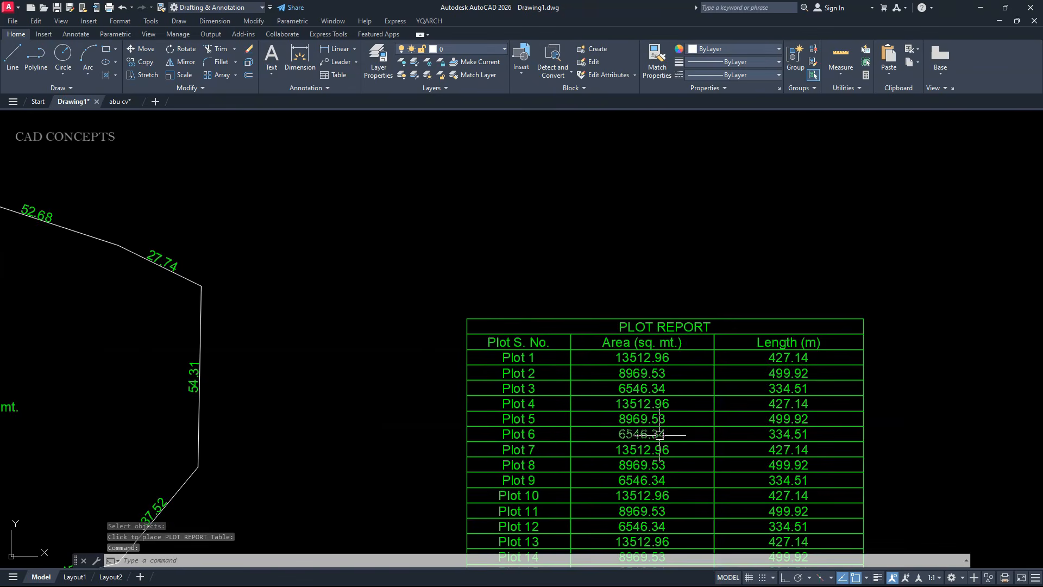
middle_drag(659, 435, 664, 252)
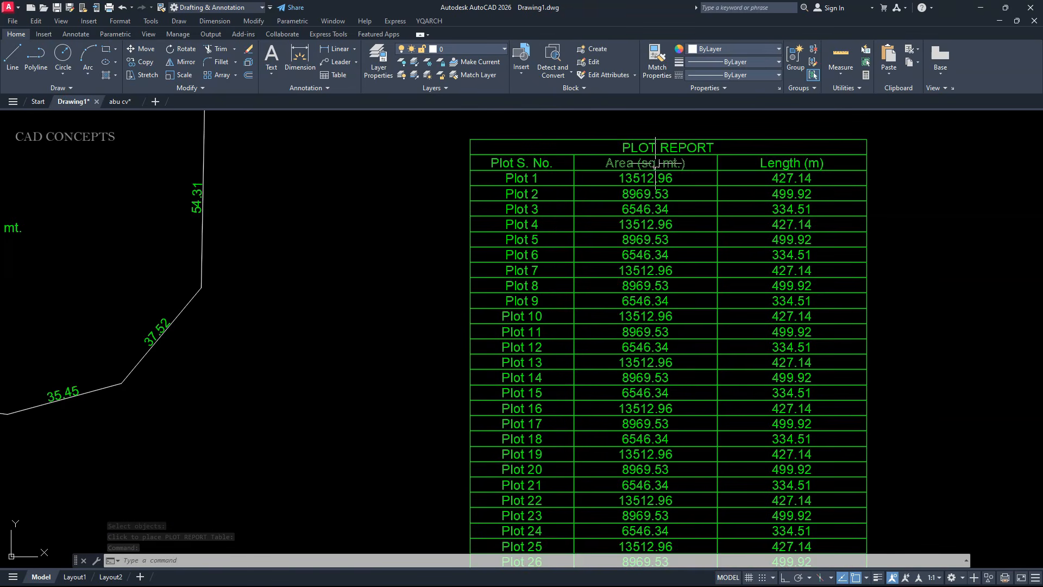
scroll(544, 219, up, 2)
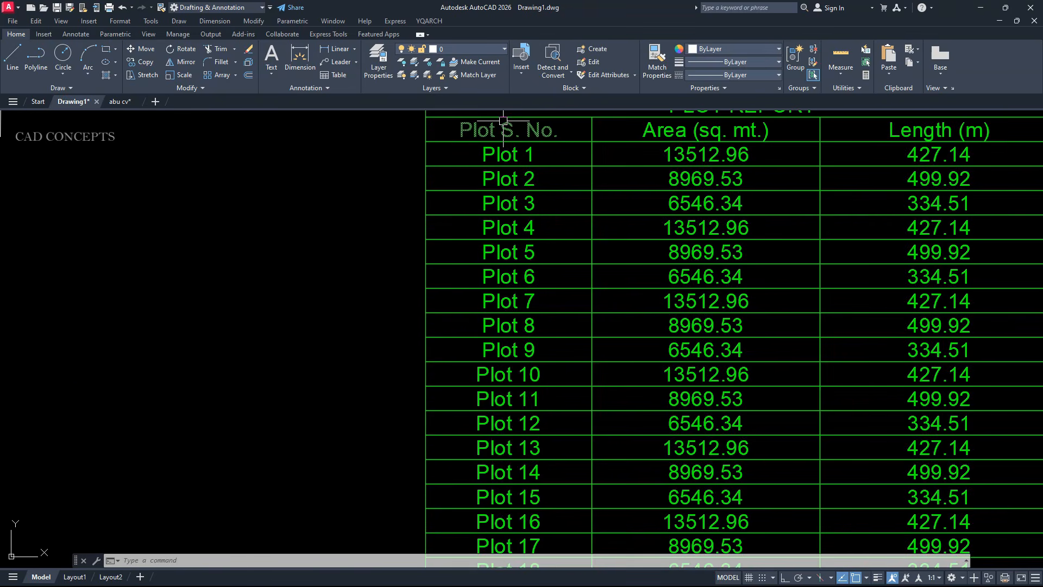
scroll(497, 202, down, 2)
scroll(511, 337, down, 2)
middle_drag(520, 414, 522, 329)
scroll(495, 489, up, 2)
scroll(523, 493, up, 2)
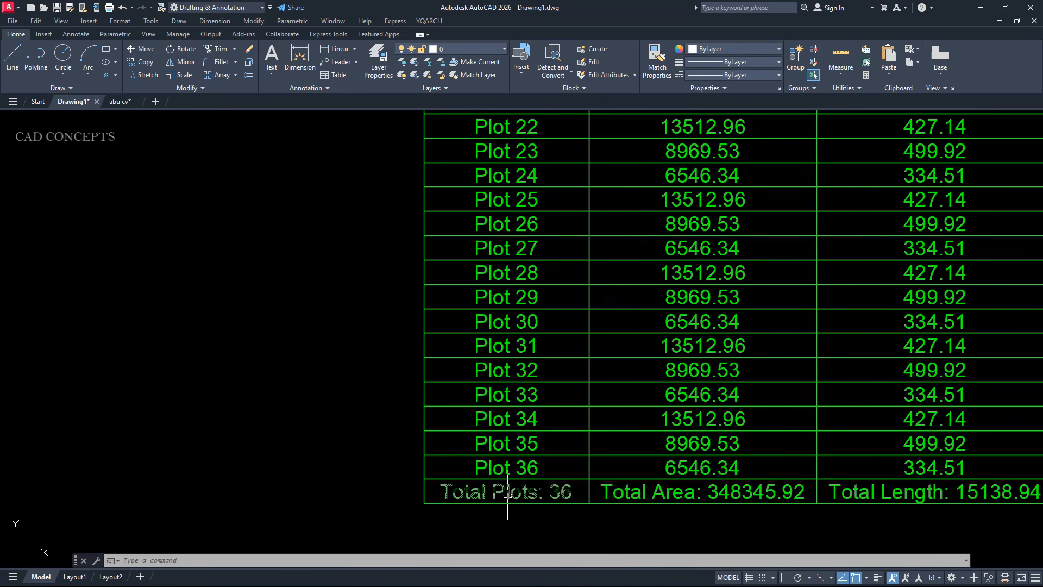
scroll(551, 492, down, 2)
scroll(571, 327, up, 4)
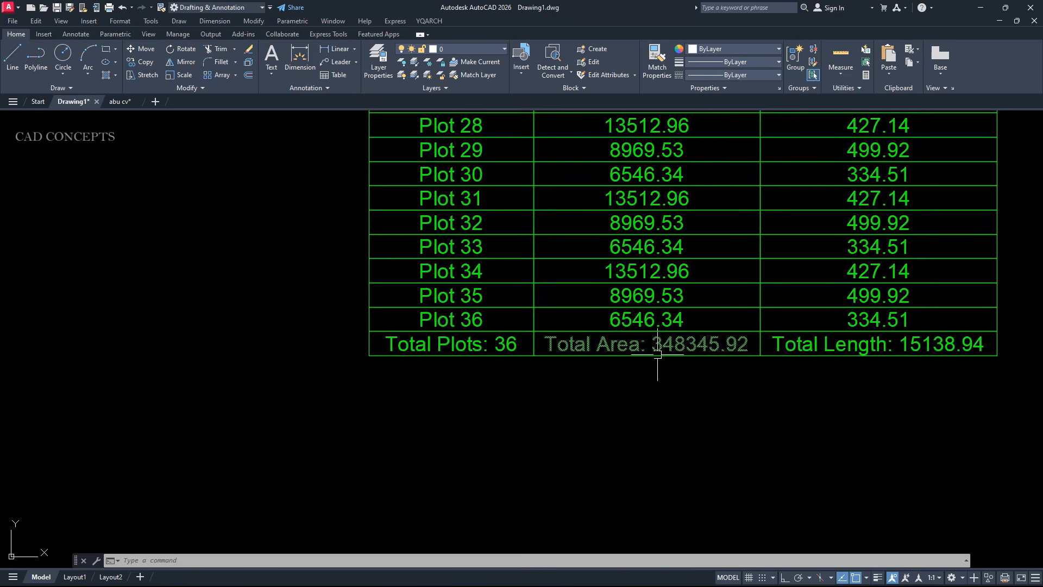
middle_drag(869, 217, 864, 413)
middle_drag(881, 260, 881, 430)
mouse_move(869, 228)
middle_down()
mouse_move(869, 420)
mouse_move(861, 190)
middle_up()
middle_drag(860, 411, 826, 206)
middle_drag(821, 391, 827, 222)
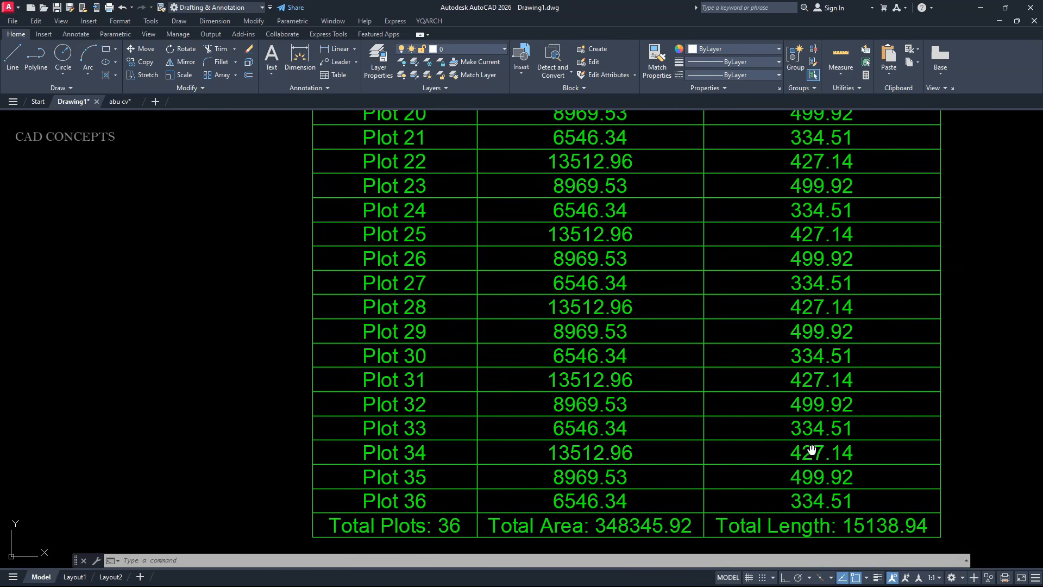
middle_drag(813, 451, 826, 337)
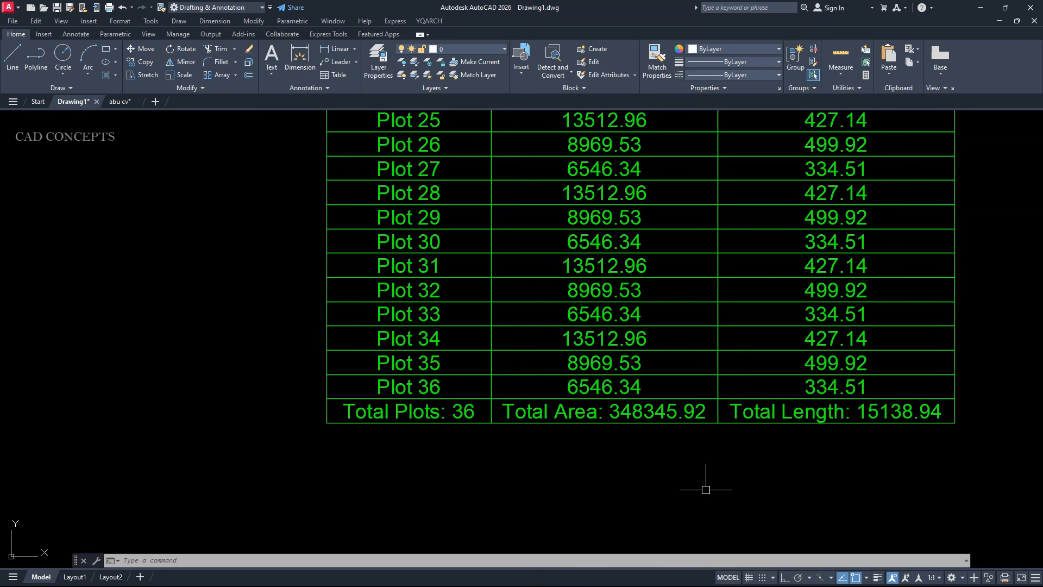
- Erase the plot report table and all plot labels, keeping only the plot outlines
scroll(849, 492, down, 6)
middle_drag(633, 443, 766, 388)
scroll(772, 385, down, 2)
middle_drag(554, 383, 584, 353)
scroll(623, 317, down, 4)
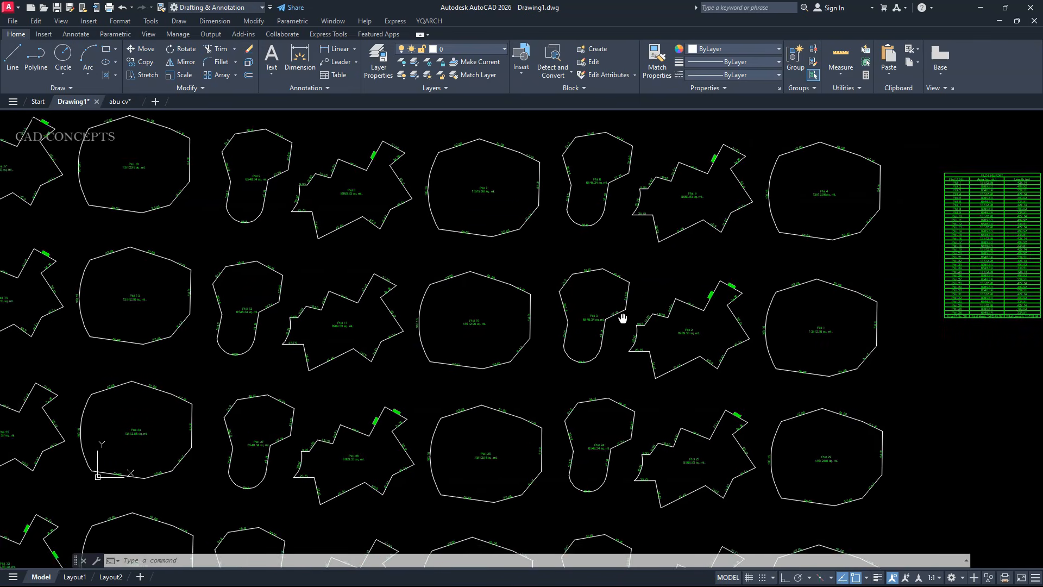
middle_drag(629, 316, 622, 315)
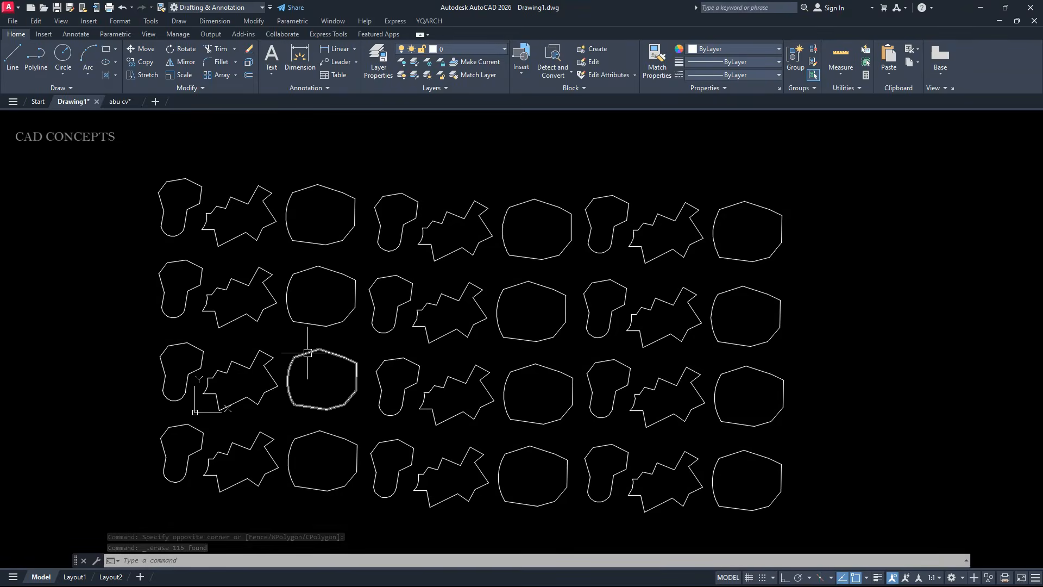
- Run the AREAREPORT command on all the closed polyline shapes in the drawing
scroll(307, 353, up, 3)
middle_drag(256, 228, 174, 314)
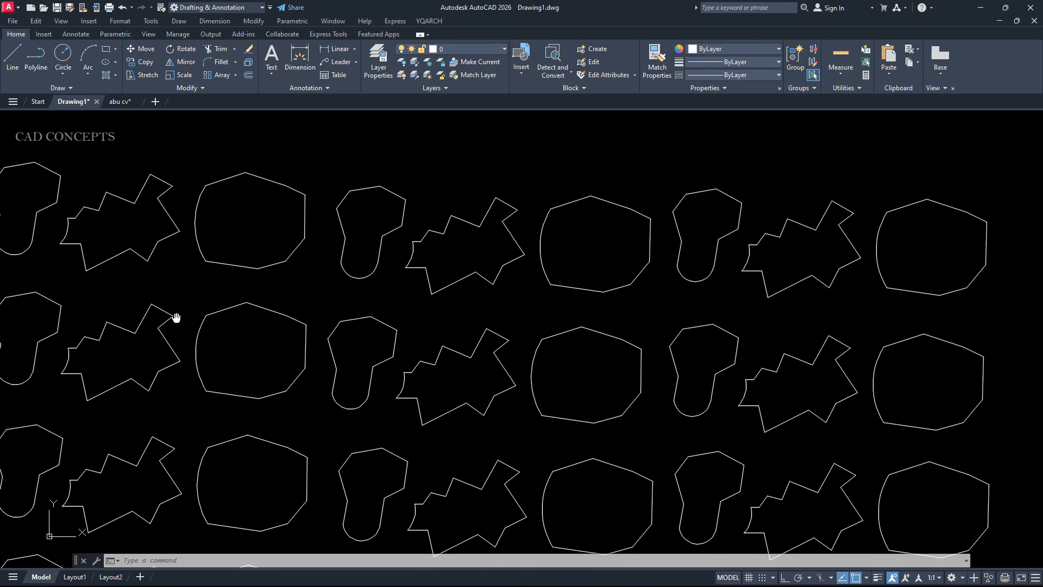
middle_drag(855, 353, 880, 252)
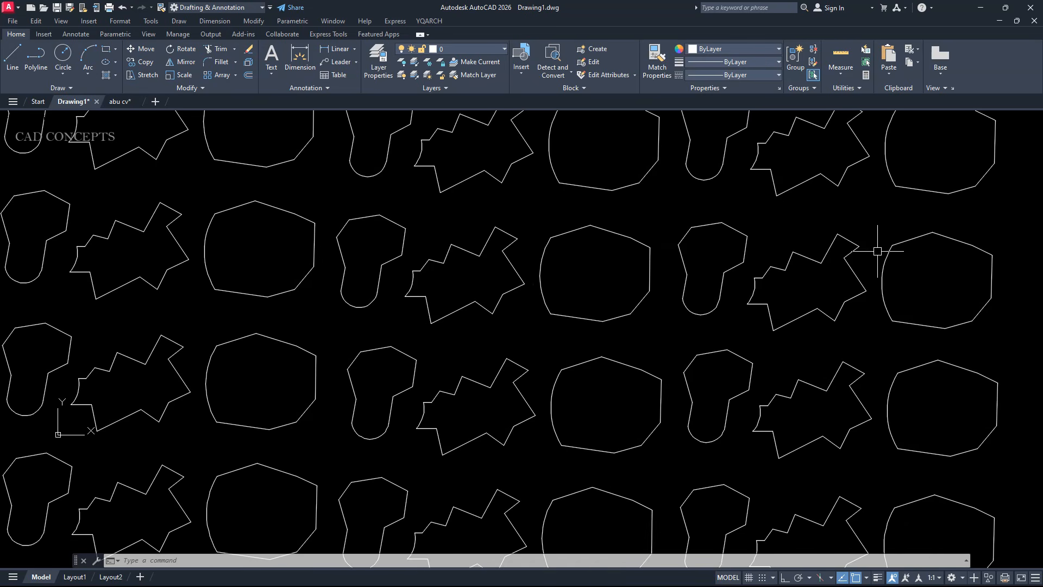
scroll(841, 277, down, 2)
middle_drag(815, 291, 701, 331)
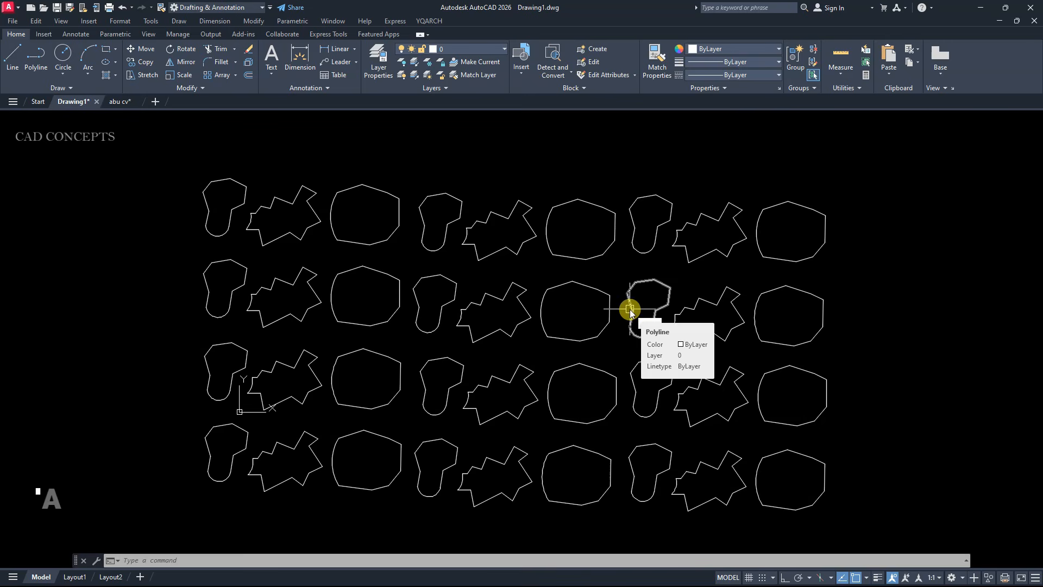
text(area)
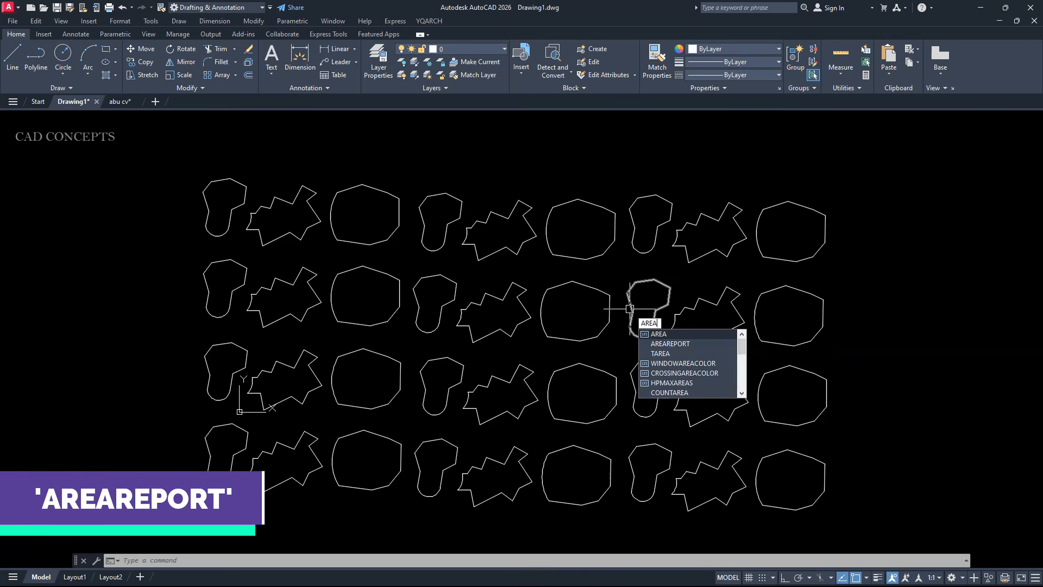
text(r)
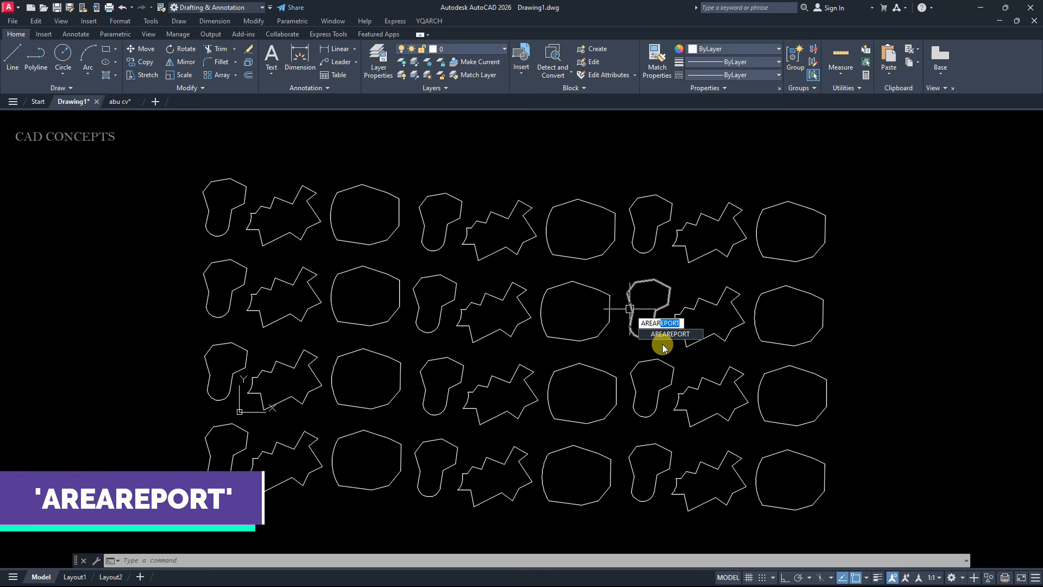
key(Return)
click(831, 170)
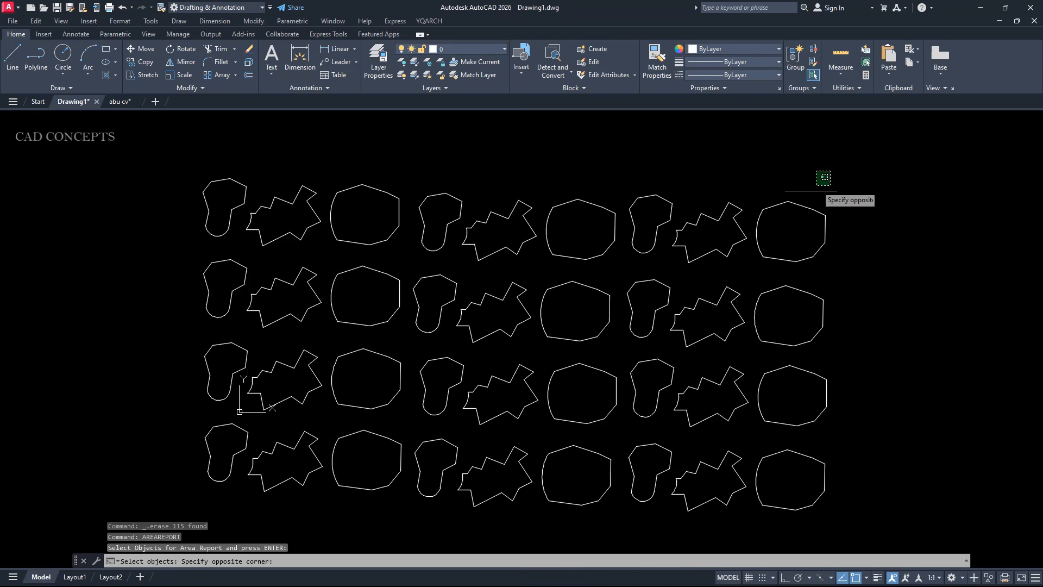
click(195, 504)
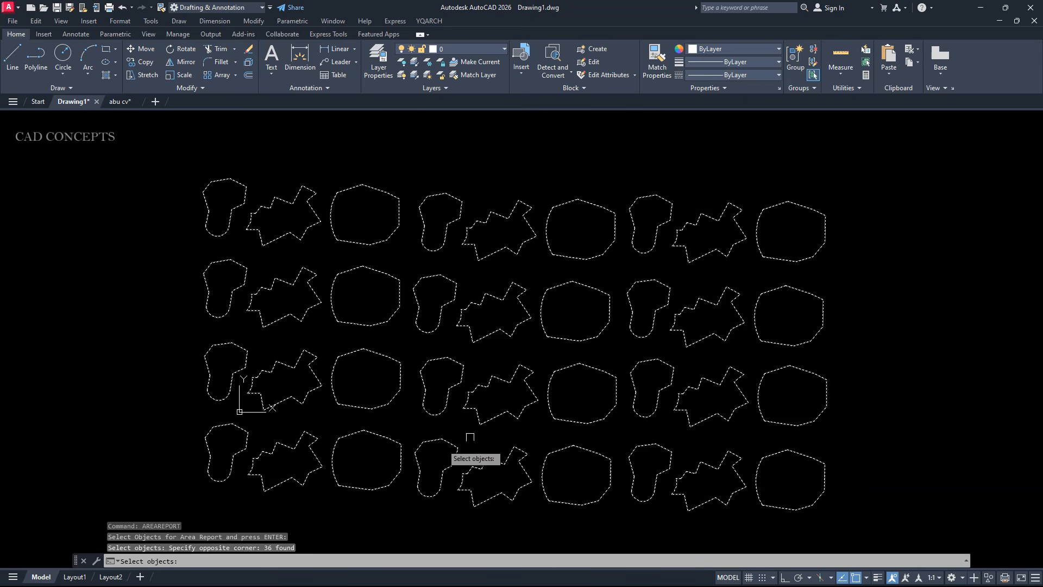
key(Return)
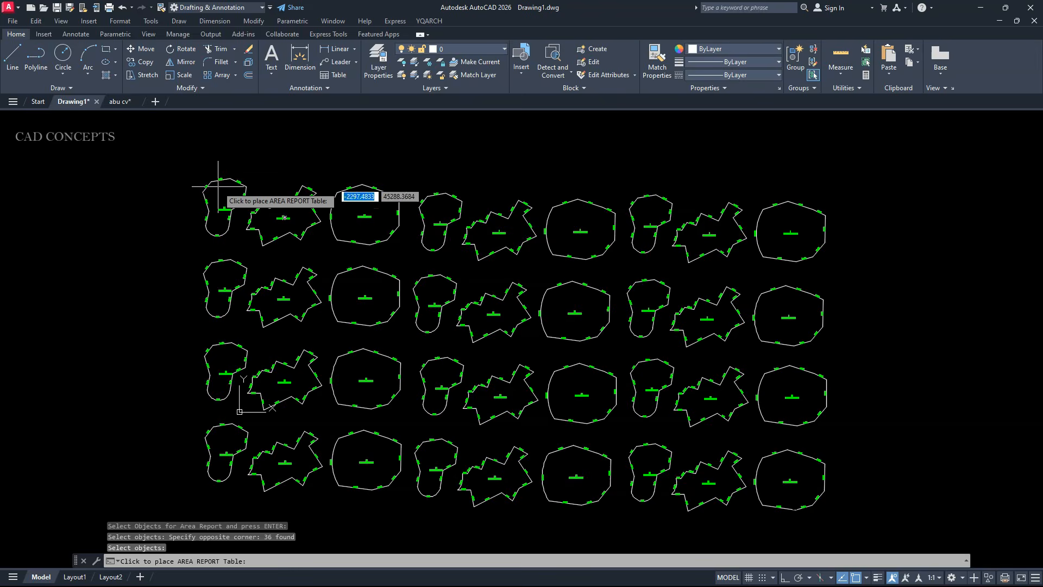
- Place the area report table in the empty space beside the last column of shapes
scroll(214, 181, up, 8)
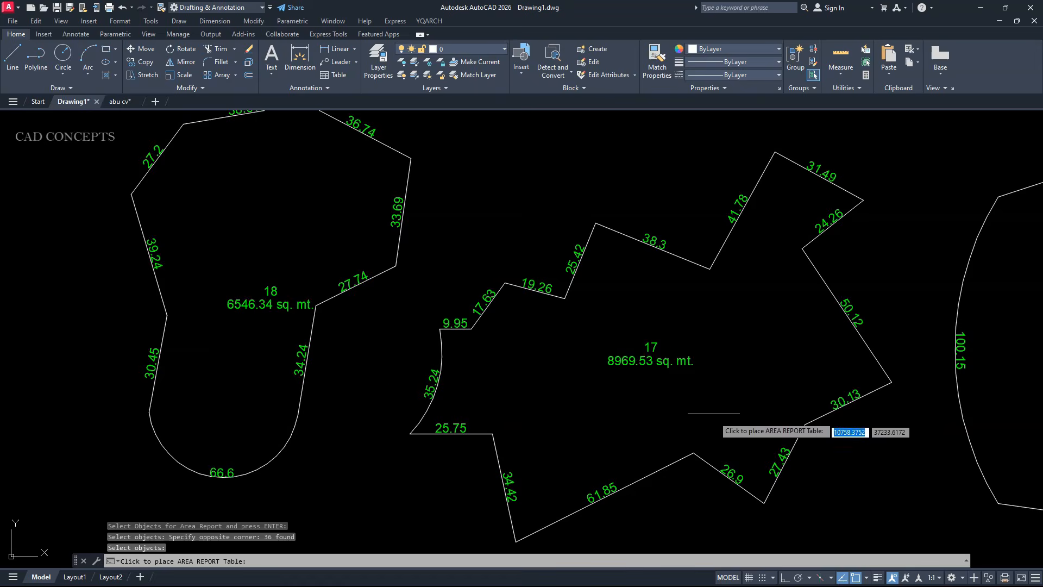
scroll(221, 307, down, 4)
scroll(630, 410, up, 2)
scroll(630, 410, down, 4)
scroll(671, 405, up, 3)
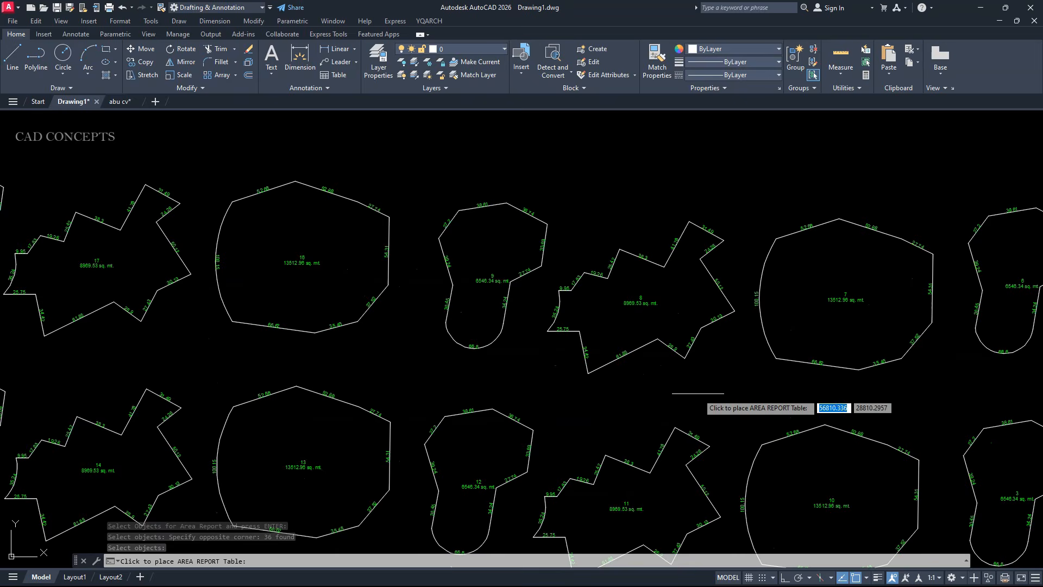
scroll(375, 264, down, 3)
scroll(584, 371, up, 3)
scroll(462, 322, down, 5)
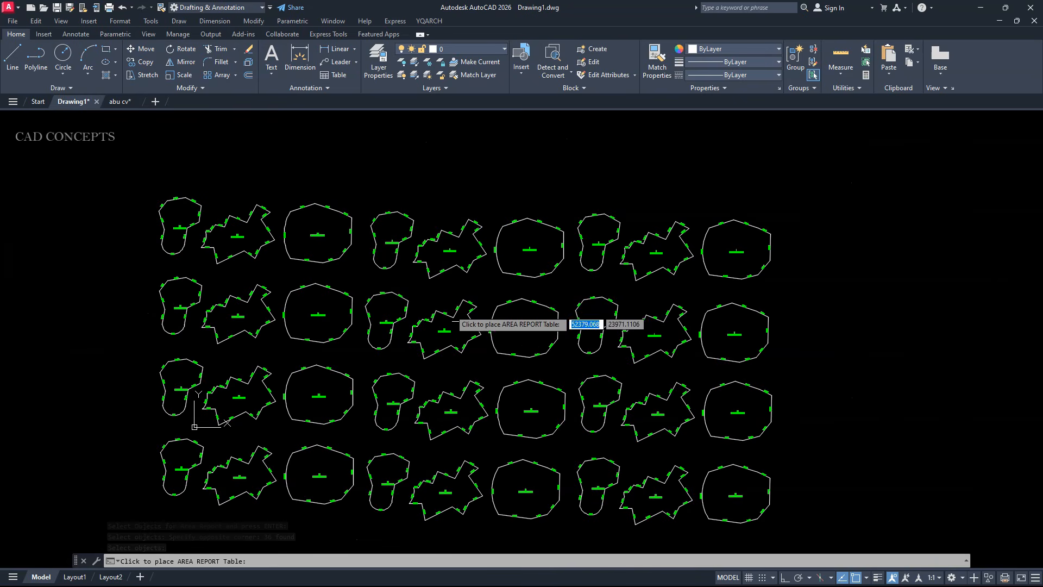
click(830, 253)
- Read the area report table's serial number, area and length columns and its totals row
scroll(858, 250, up, 8)
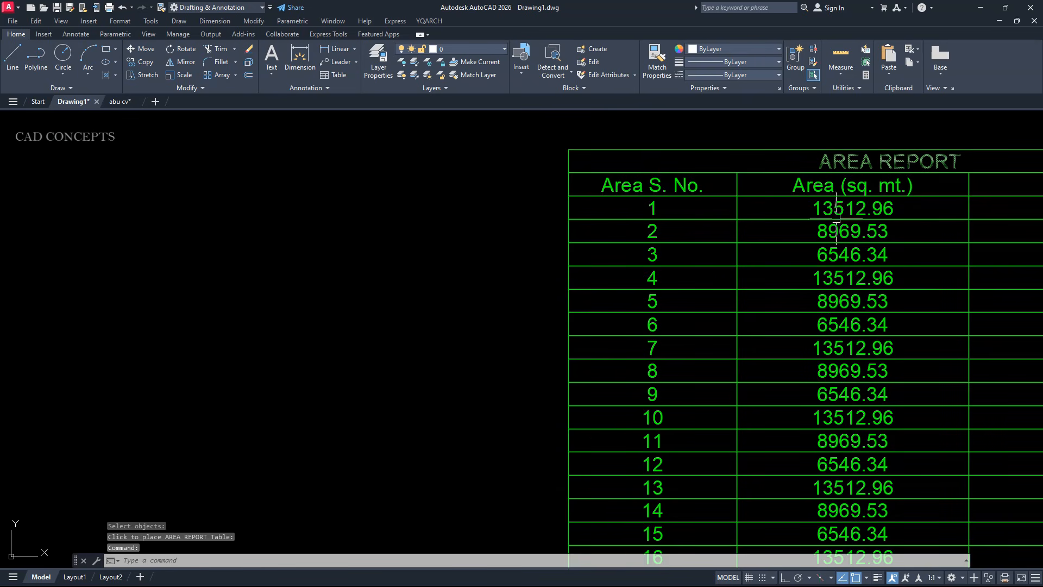
scroll(640, 162, down, 2)
middle_drag(641, 487, 643, 325)
middle_drag(659, 549, 664, 418)
scroll(666, 428, up, 2)
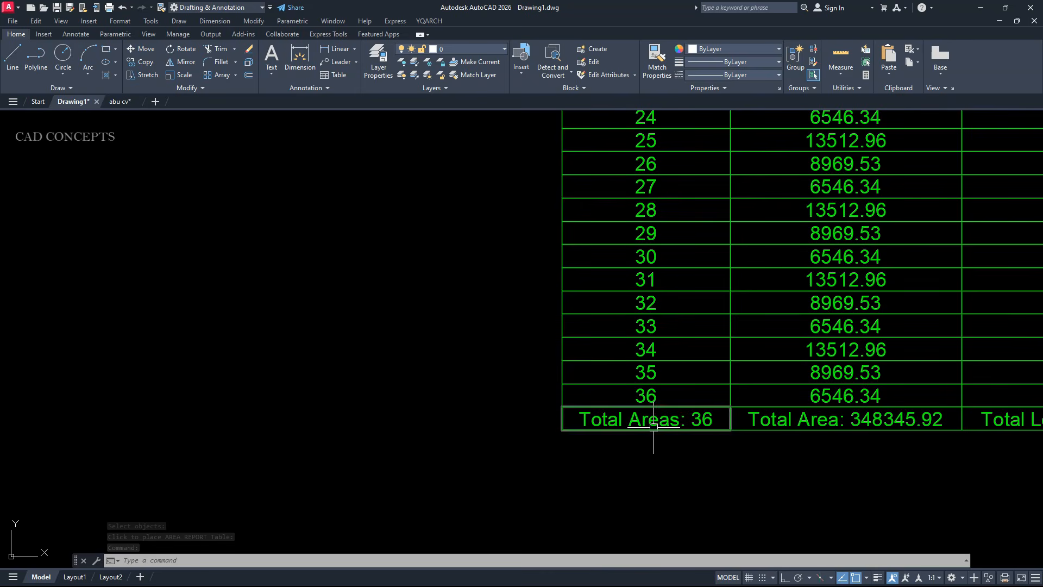
scroll(787, 442, down, 4)
middle_drag(824, 256, 824, 301)
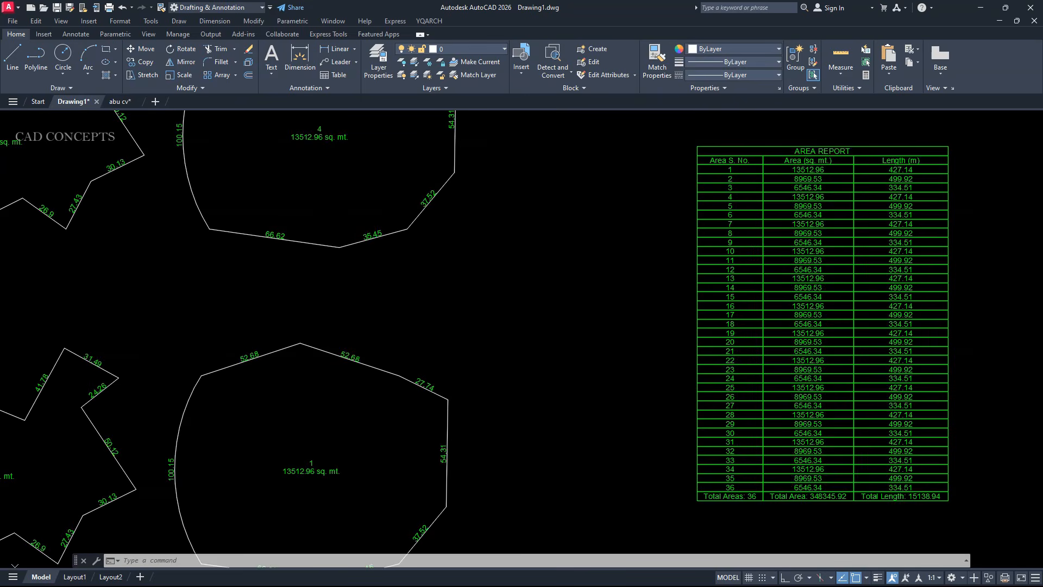
scroll(818, 157, up, 2)
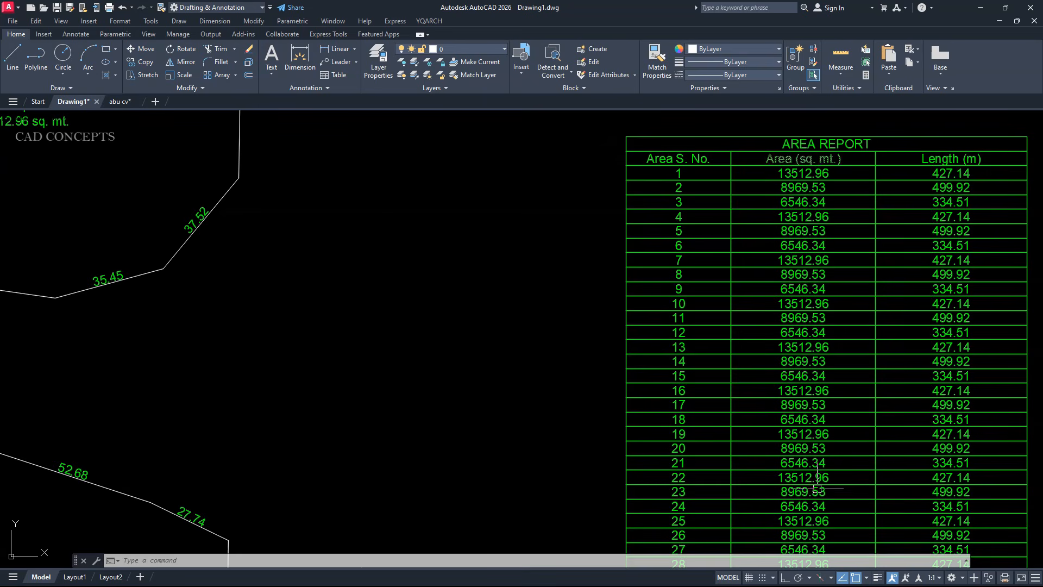
middle_drag(959, 485, 951, 279)
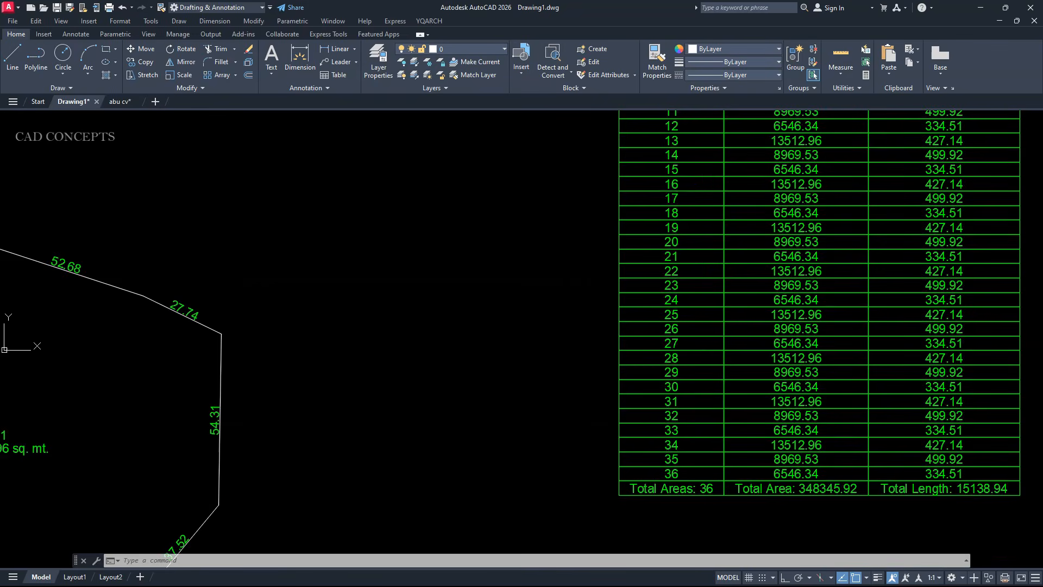
- Examine the serial numbers, areas and side lengths labelled on the shapes across the middle rows
scroll(924, 366, down, 4)
scroll(530, 405, up, 4)
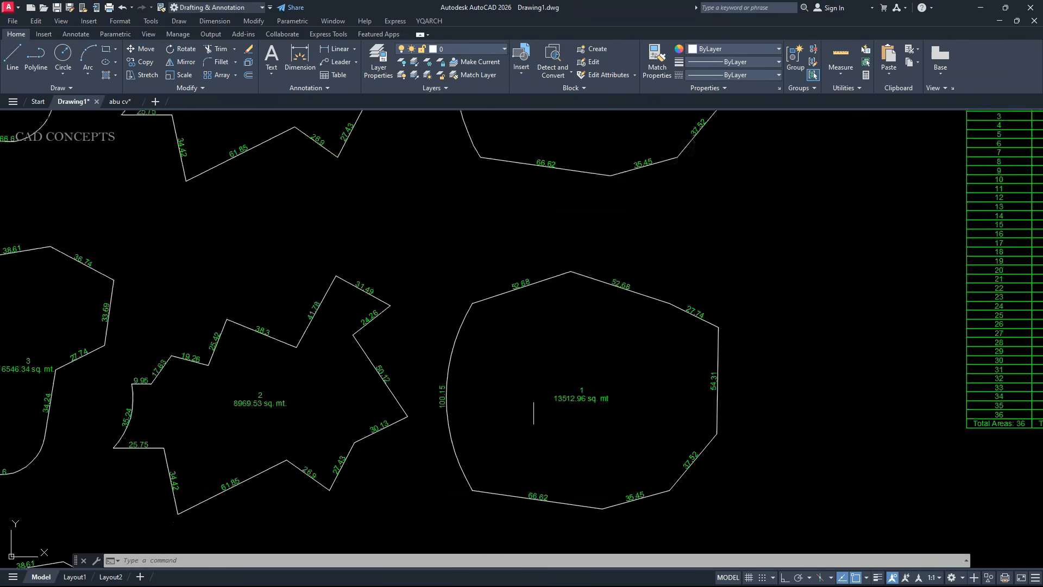
scroll(693, 349, down, 2)
scroll(693, 349, down, 2)
scroll(389, 381, up, 4)
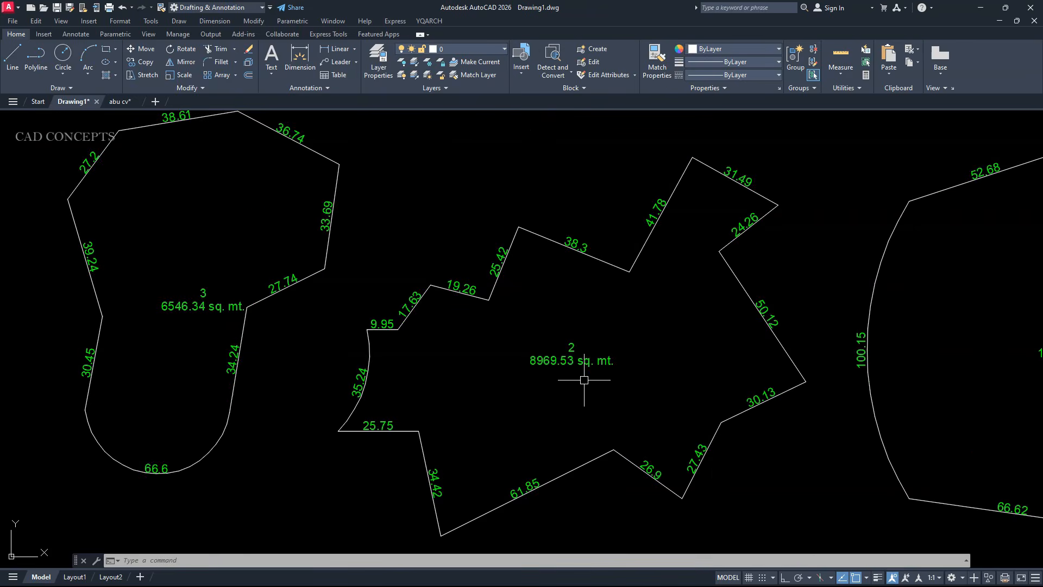
scroll(584, 379, down, 4)
scroll(489, 370, up, 6)
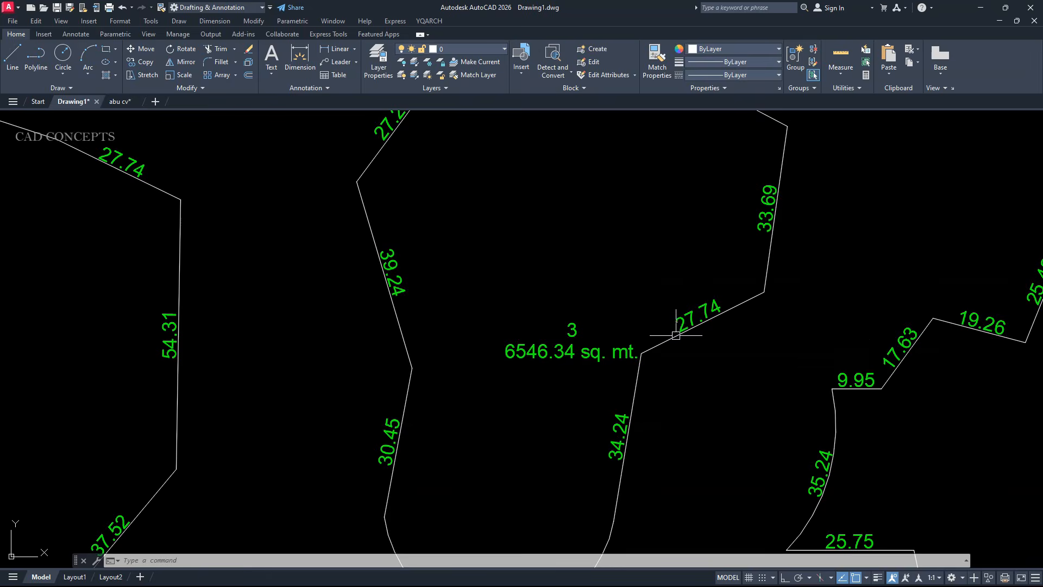
scroll(676, 335, down, 5)
scroll(389, 358, up, 6)
scroll(876, 356, down, 5)
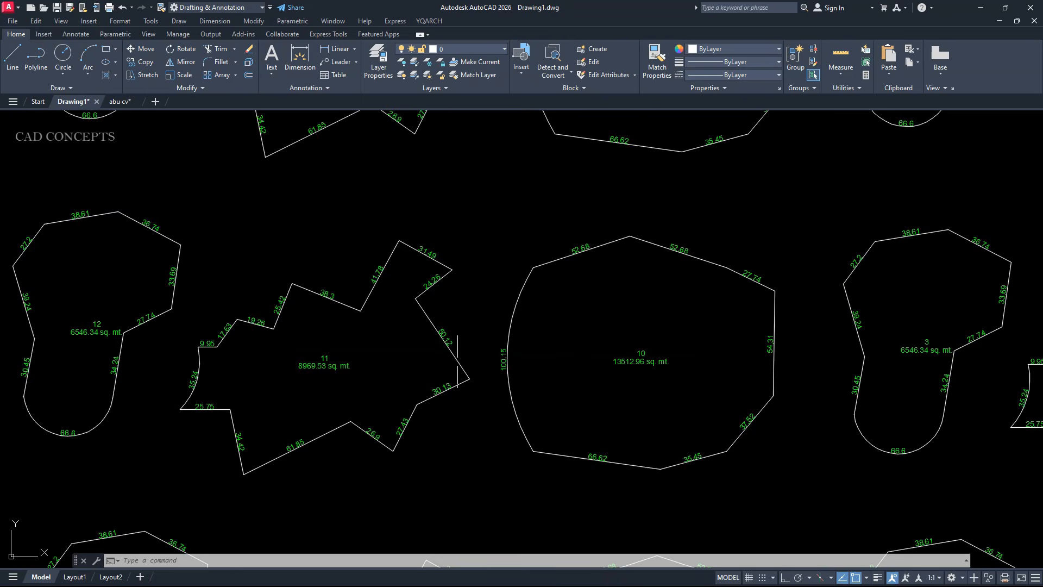
scroll(390, 361, up, 6)
scroll(771, 323, down, 5)
scroll(577, 400, up, 6)
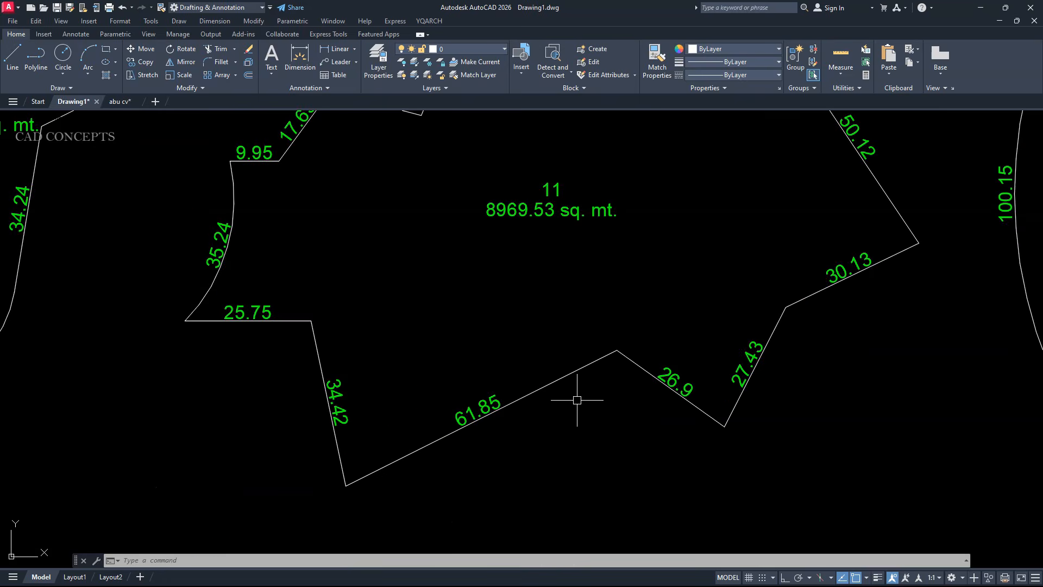
scroll(776, 390, down, 5)
scroll(380, 345, up, 5)
scroll(479, 284, down, 7)
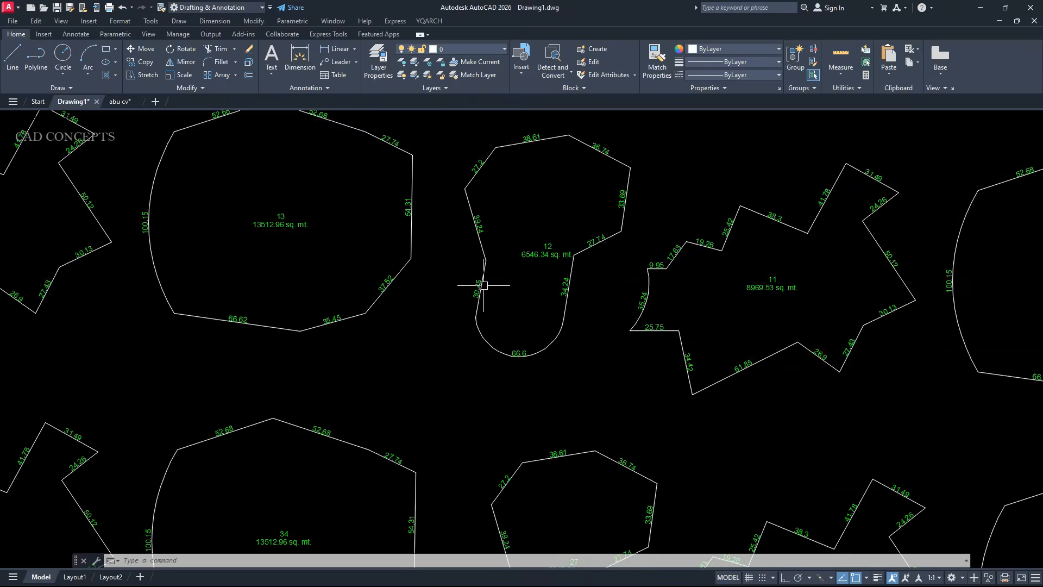
scroll(417, 298, down, 7)
scroll(538, 344, up, 1)
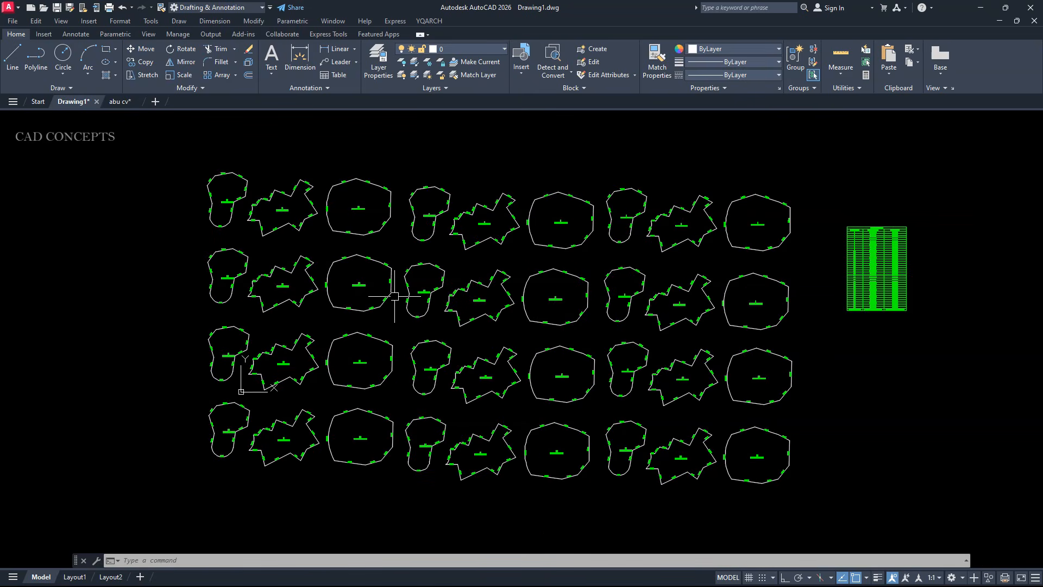
- Select all shape outlines together with their labels and the area report table
click(170, 139)
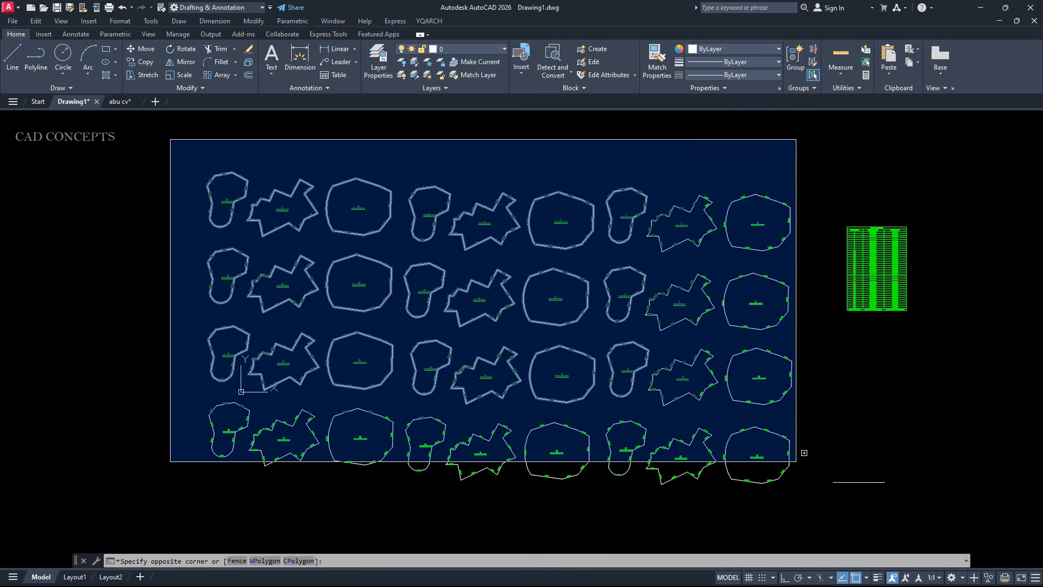
click(974, 520)
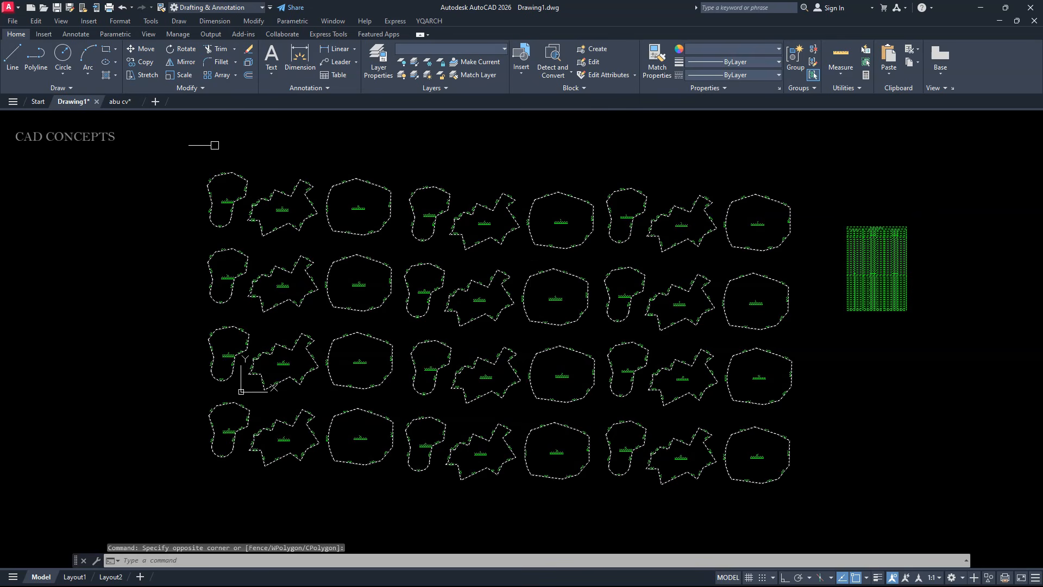
scroll(380, 309, up, 4)
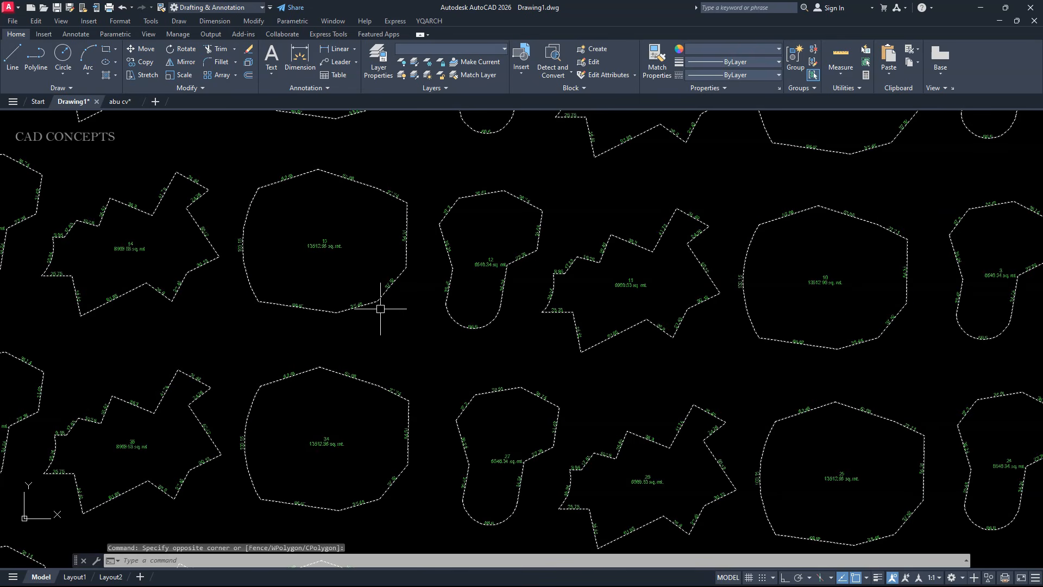
scroll(380, 309, down, 2)
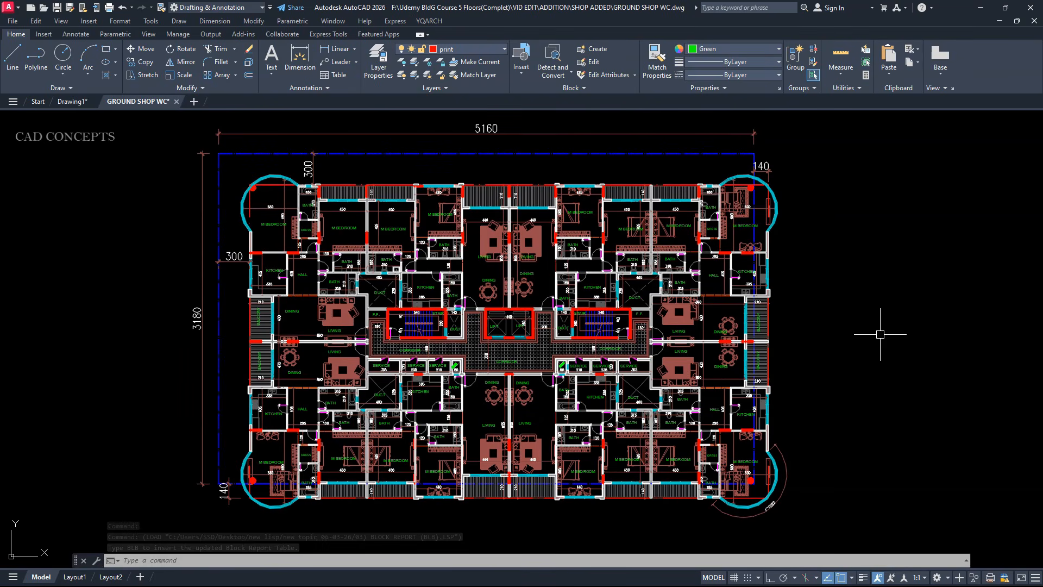
- Run the BLB command on the floor plan's blocks and place the block report table in the empty space beside the plan
text(lb)
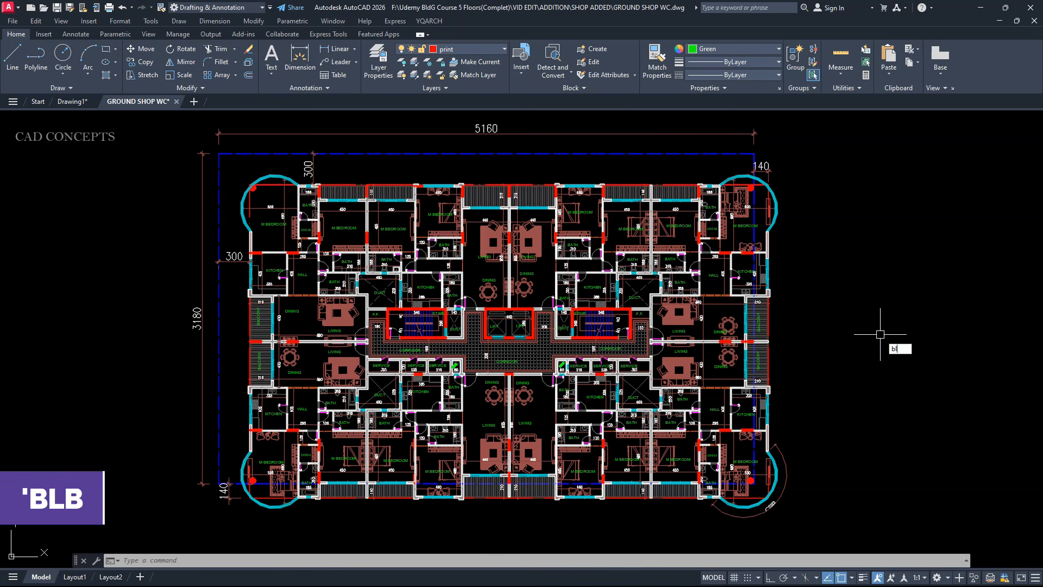
key(Return)
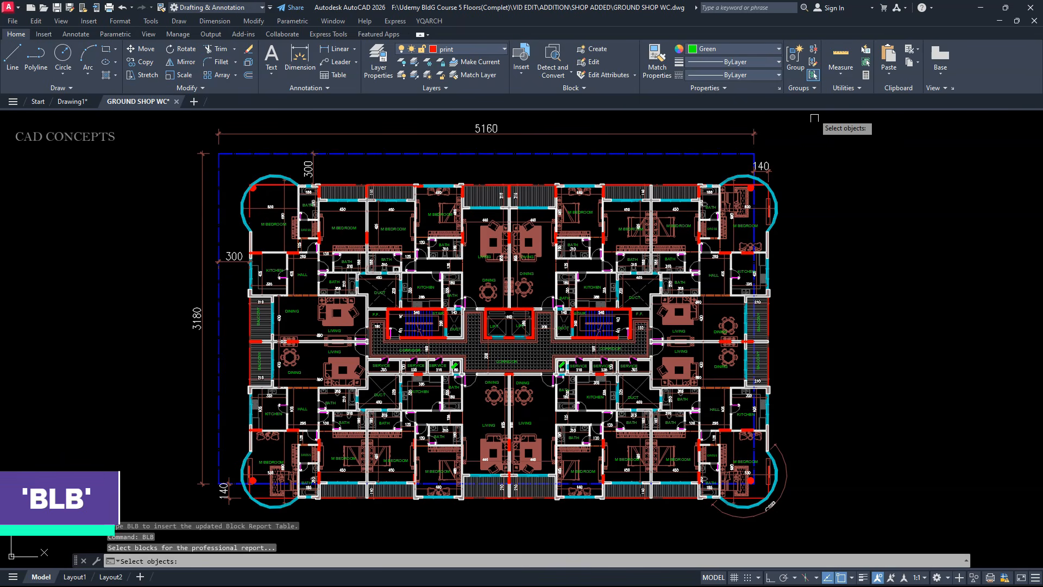
click(813, 127)
click(422, 330)
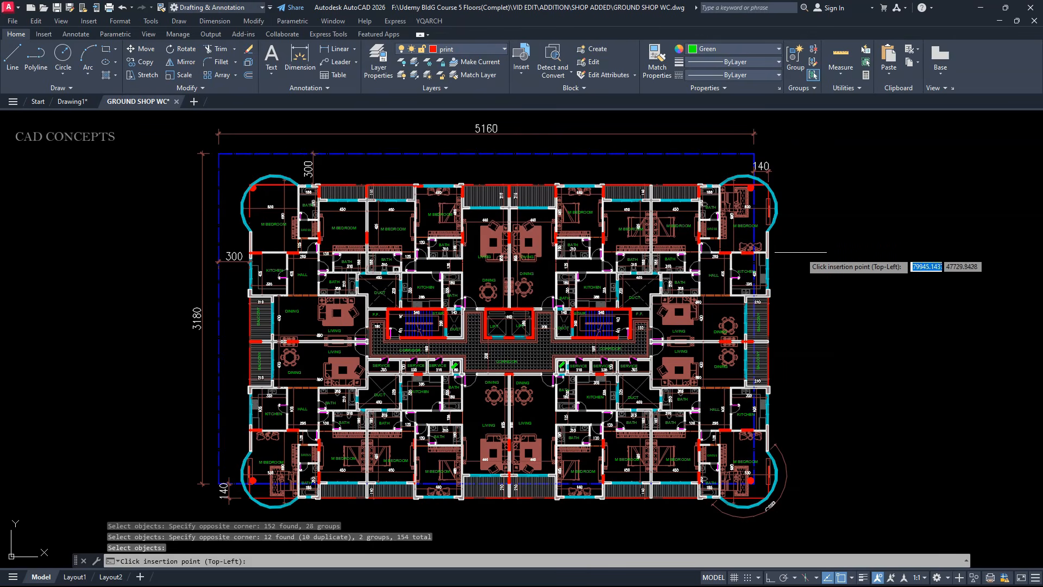
click(798, 251)
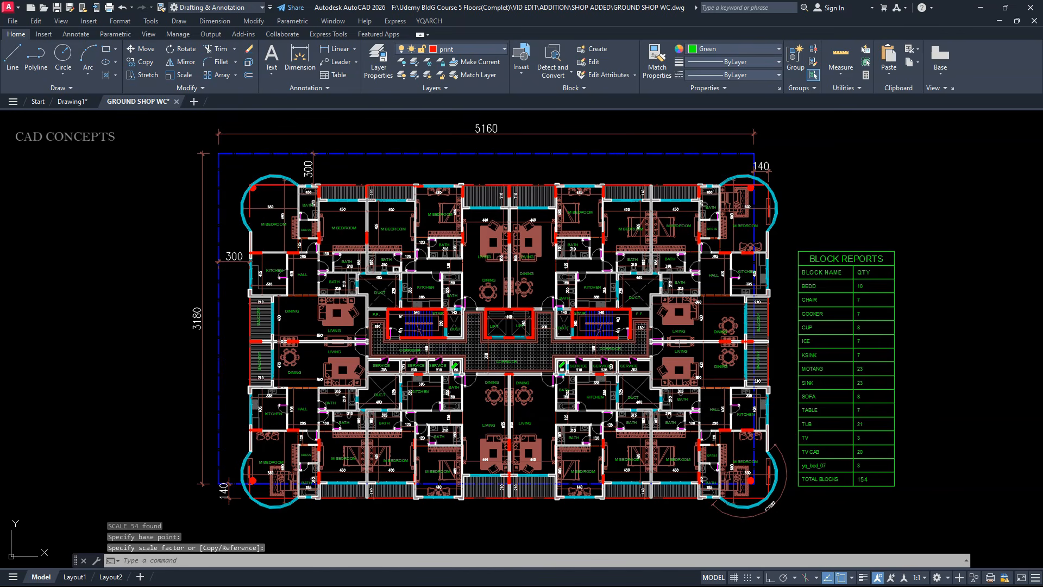
- Read the block report table's block names and quantities down to its total blocks row
scroll(856, 275, up, 6)
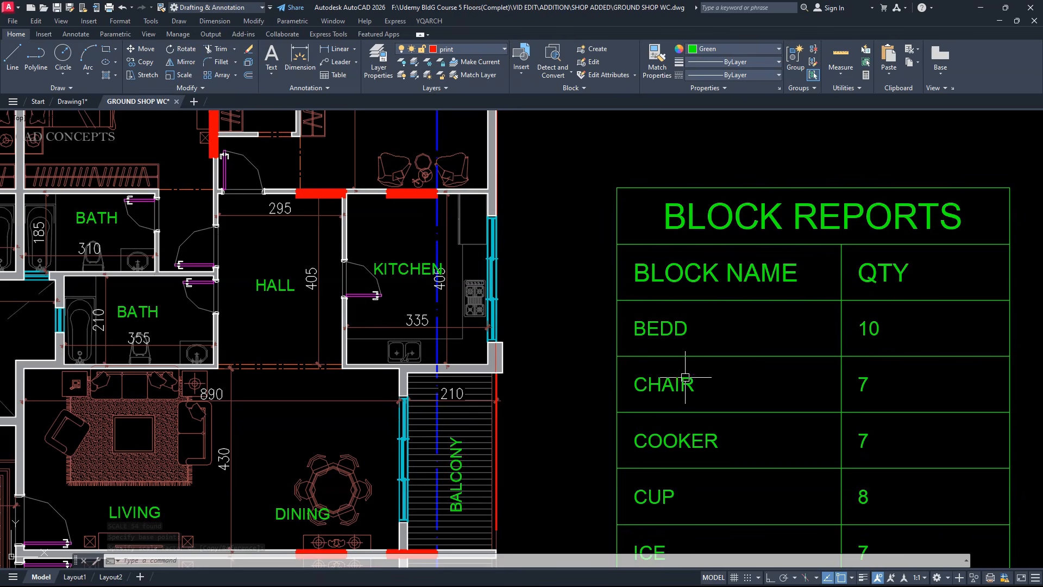
middle_drag(708, 418, 721, 239)
middle_drag(744, 422, 718, 260)
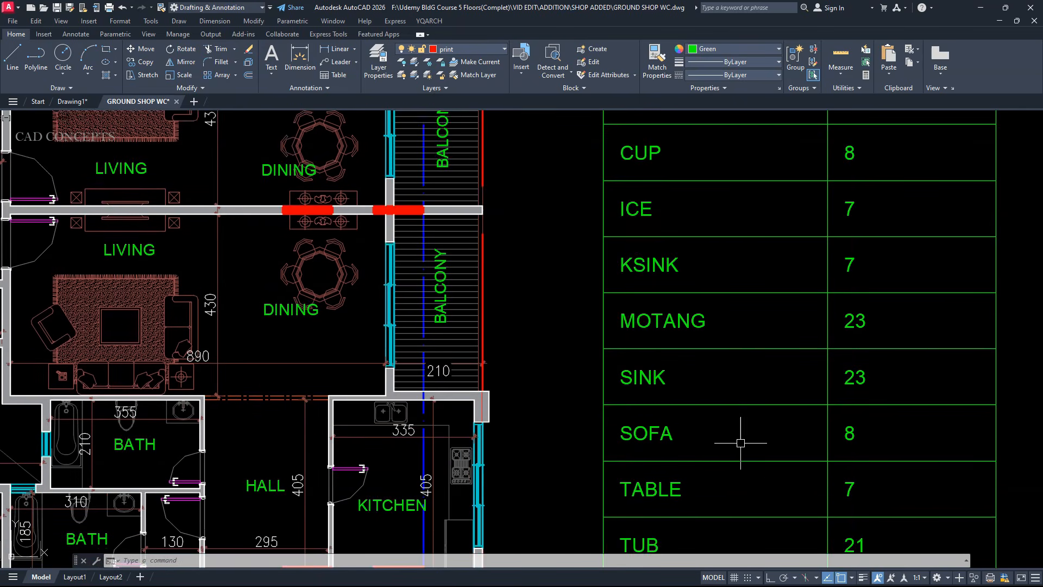
middle_drag(740, 435, 724, 282)
mouse_move(725, 418)
middle_down()
mouse_move(731, 255)
mouse_move(759, 355)
middle_up()
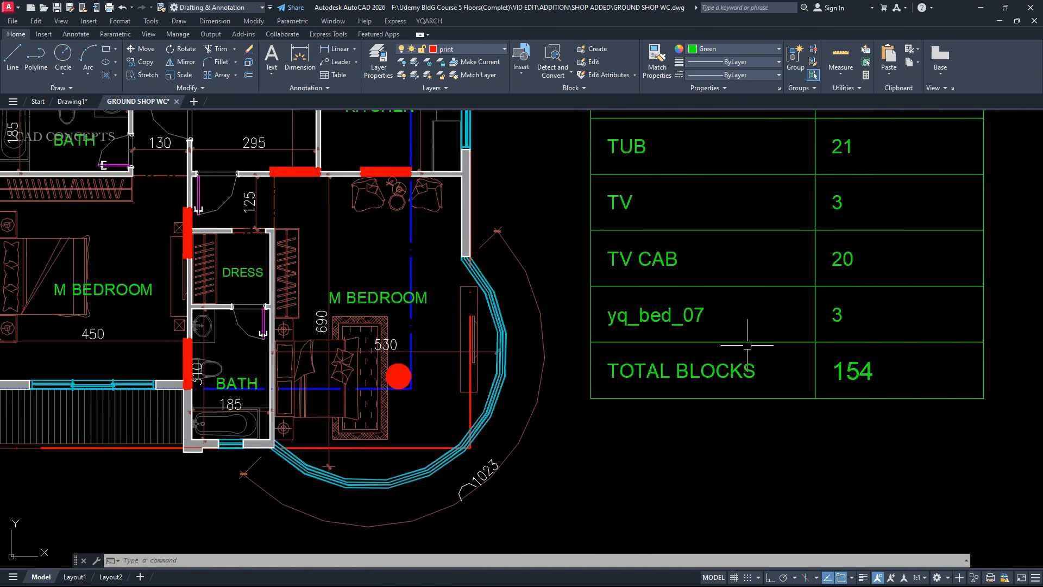
scroll(716, 416, up, 3)
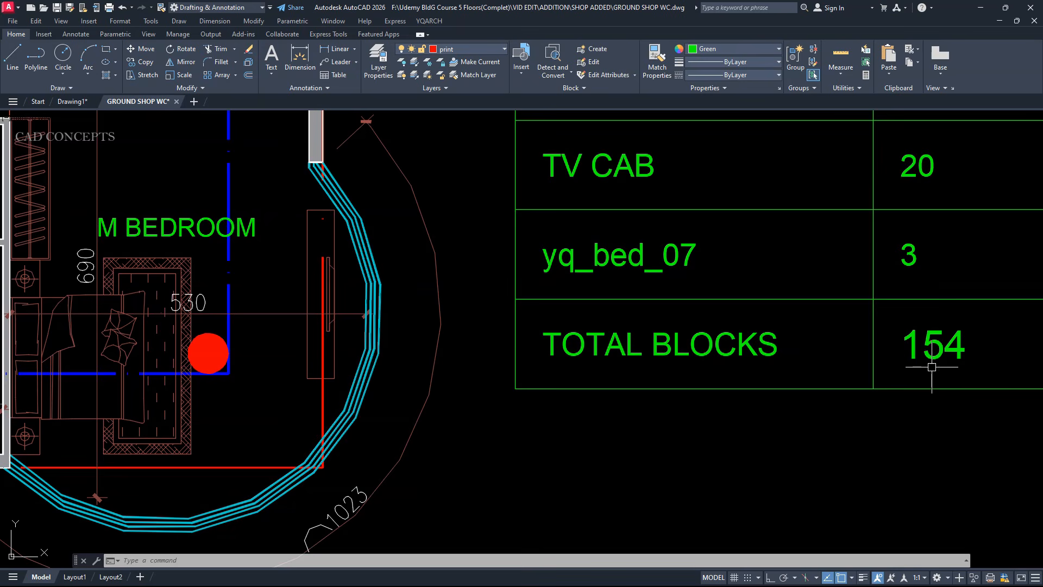
scroll(801, 446, down, 5)
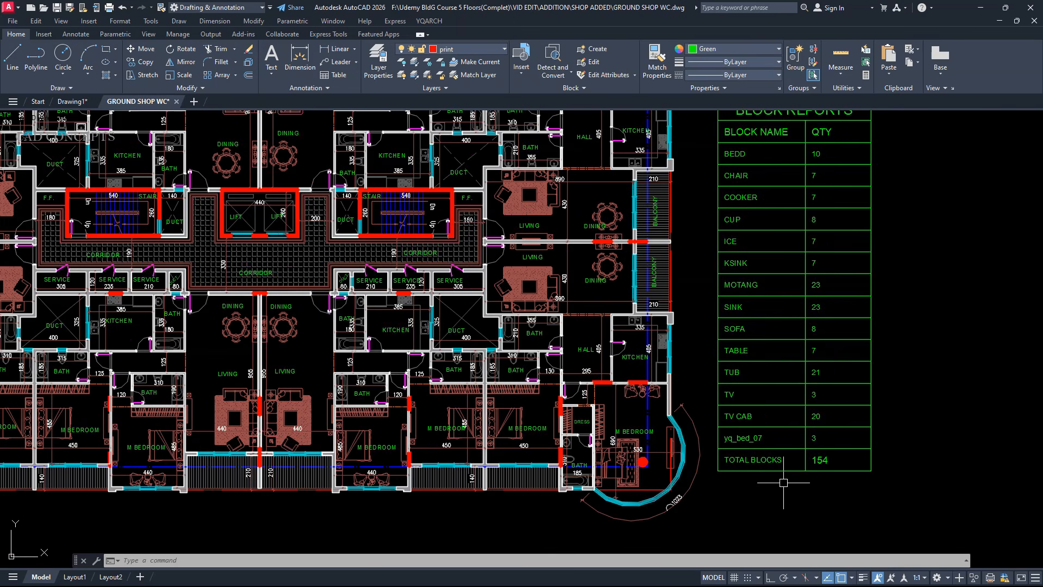
scroll(782, 416, up, 1)
scroll(876, 428, down, 2)
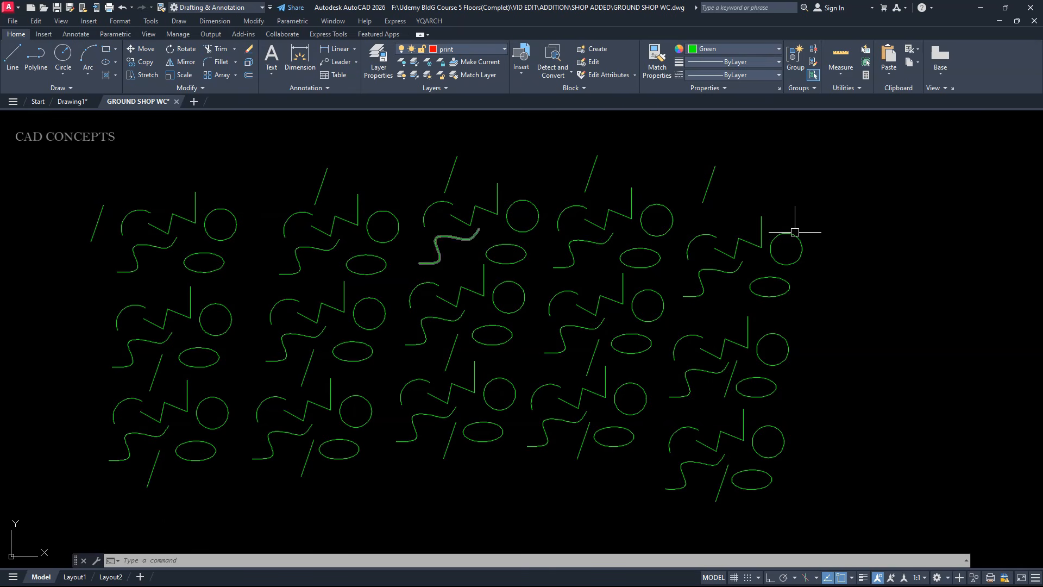
click(869, 158)
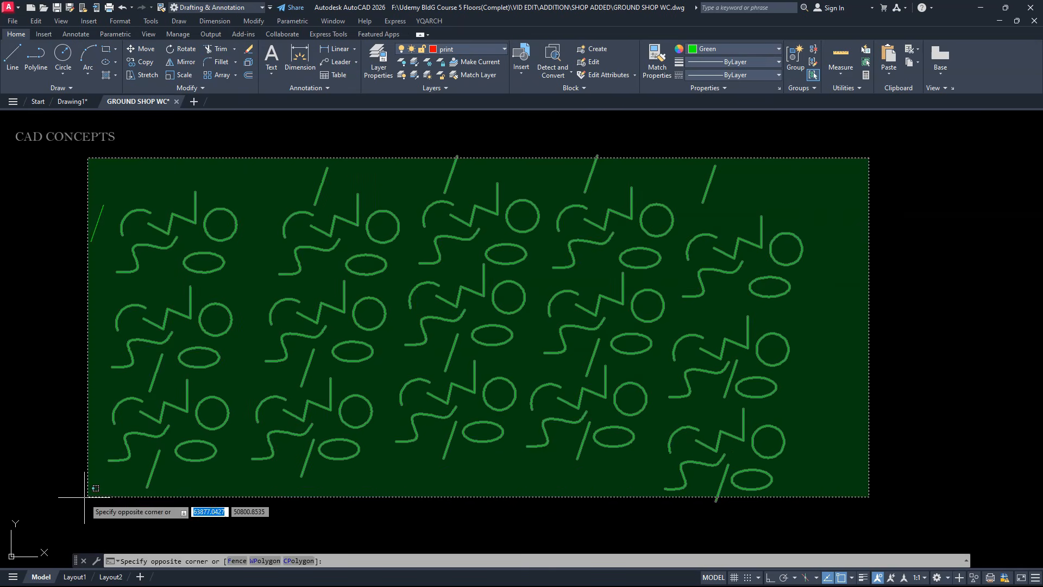
click(86, 497)
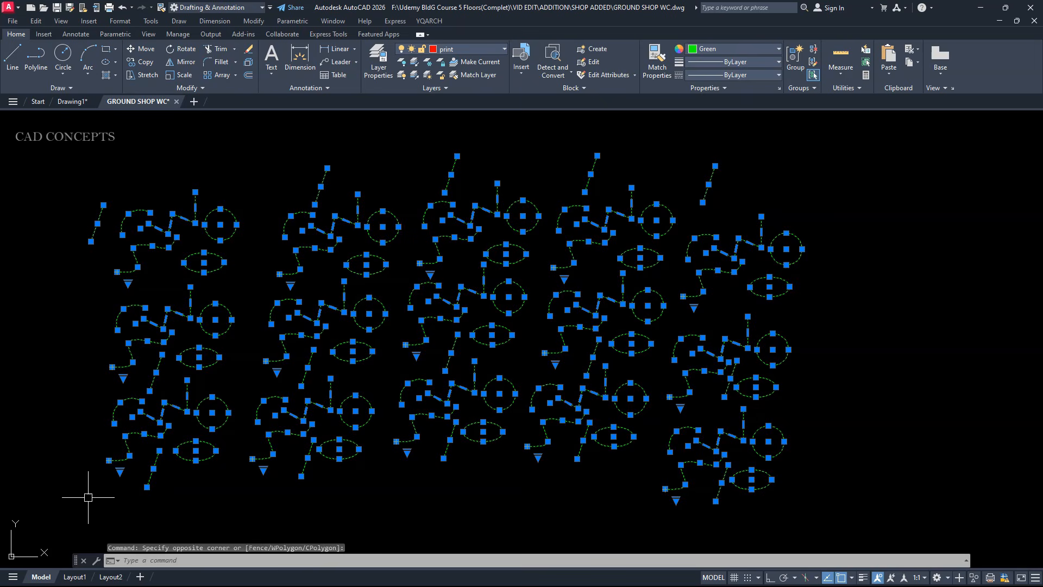
key(Escape)
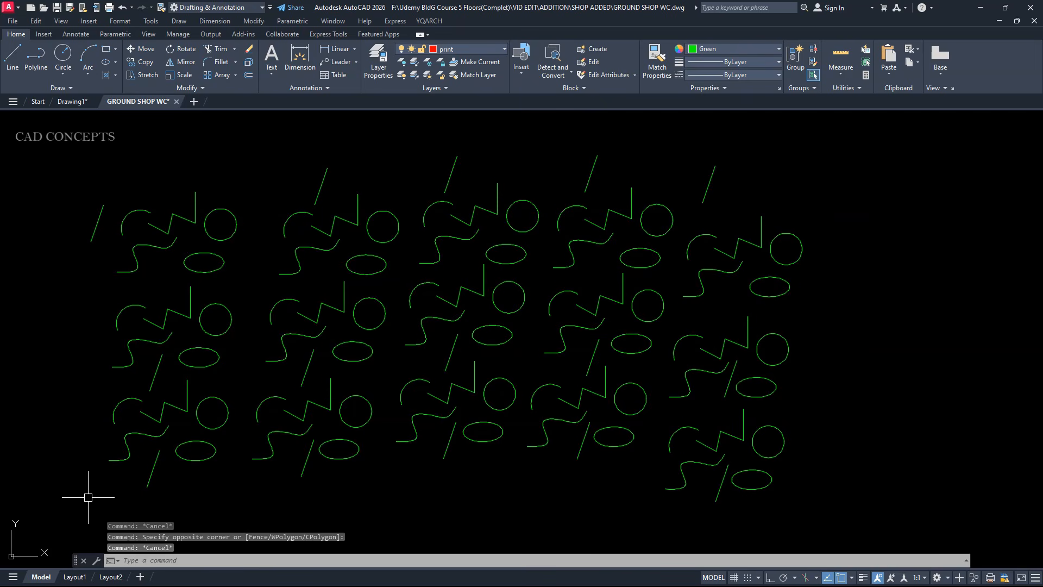
- Run the LRE command on all the lines, arcs, circles, ellipses, polylines and splines, placing the geometry report table beside them
text(LRE)
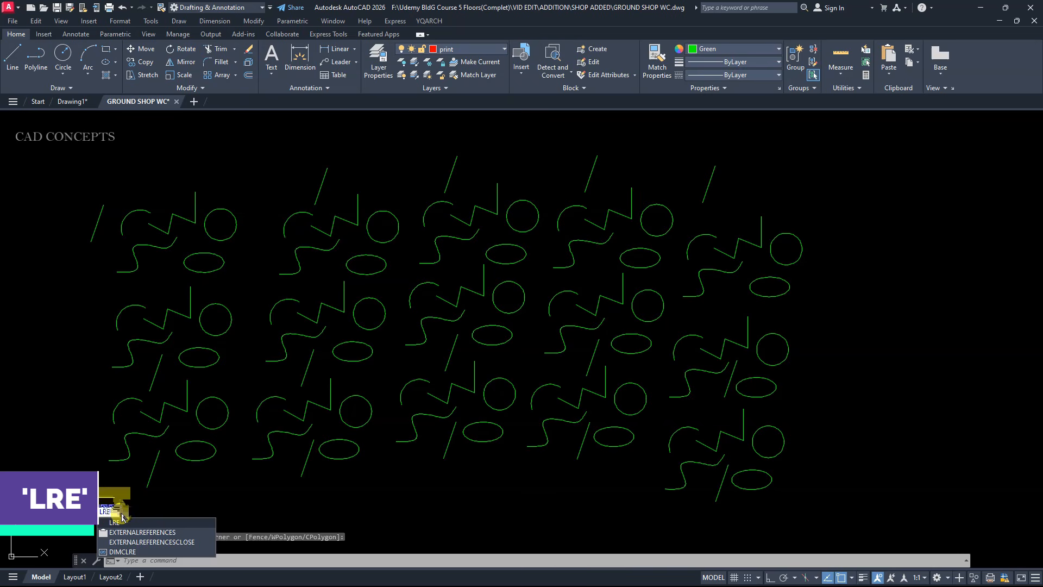
click(115, 522)
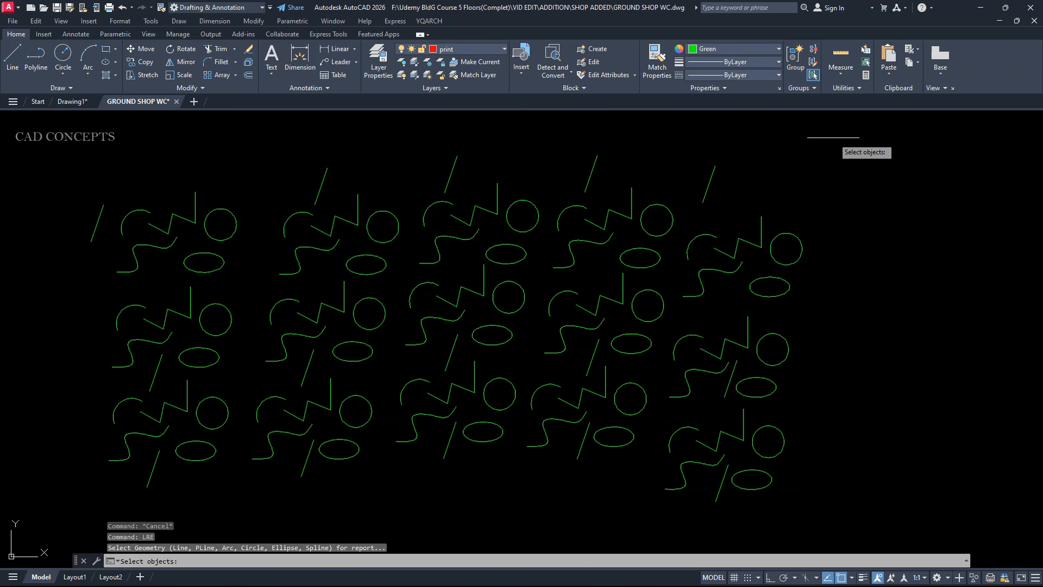
click(834, 138)
click(27, 520)
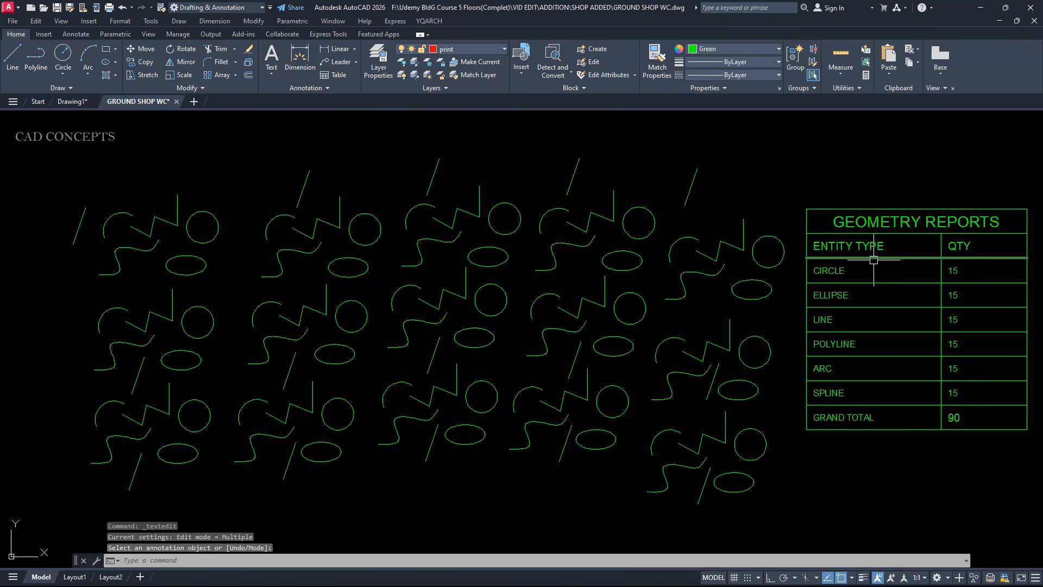
scroll(1041, 283, up, 2)
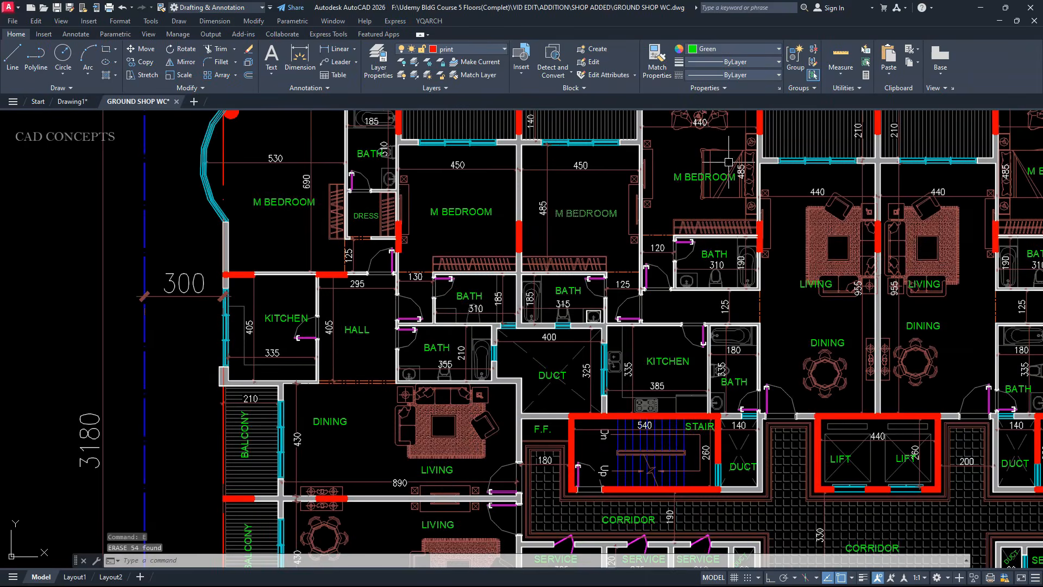
- Run the STRR command on the whole floor plan's text and place the string report table in the empty space beside the plan
scroll(330, 133, down, 8)
middle_drag(530, 252, 546, 285)
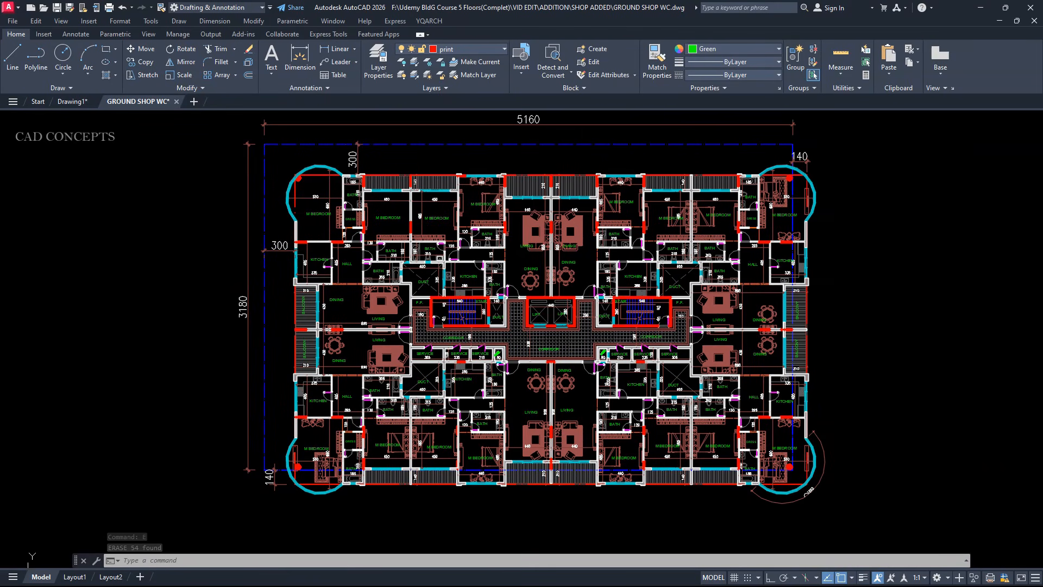
text(STRR)
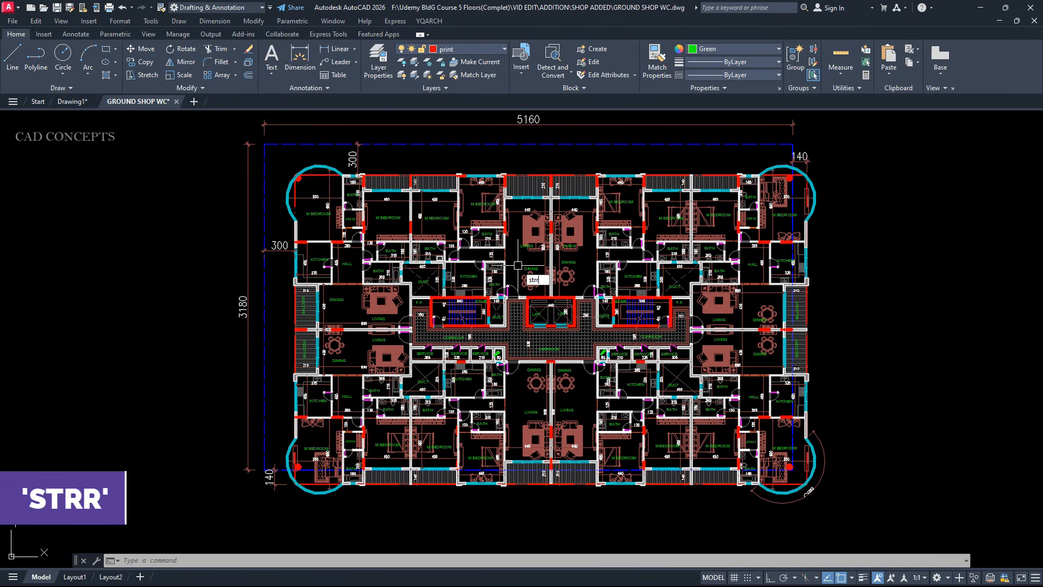
key(Return)
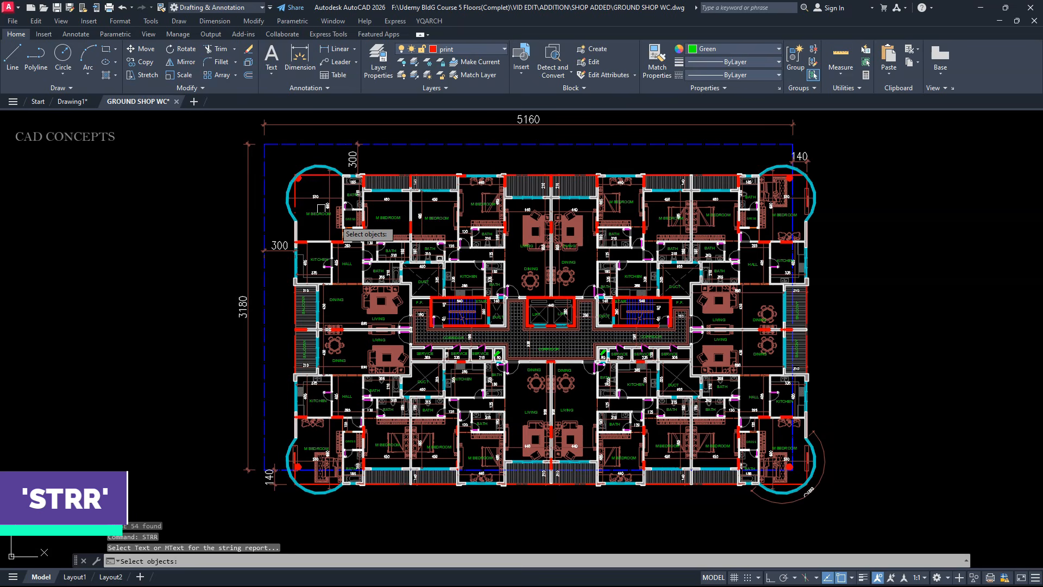
click(228, 123)
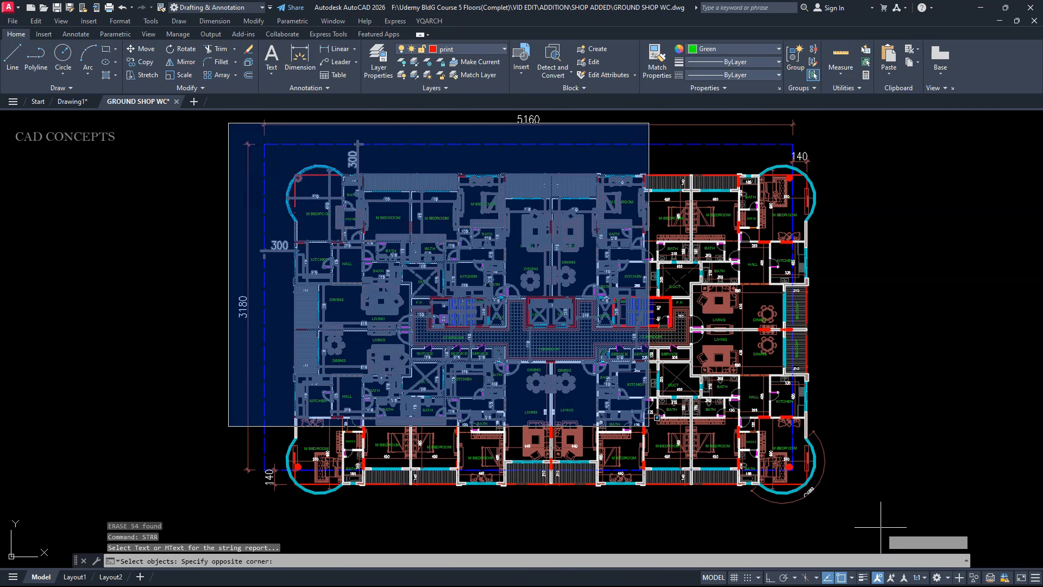
click(881, 527)
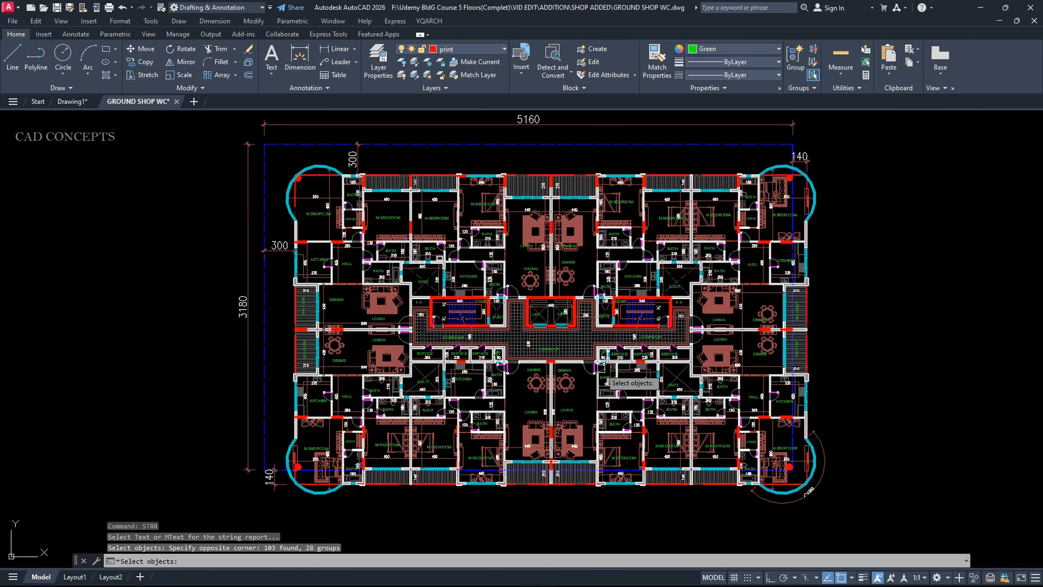
key(Return)
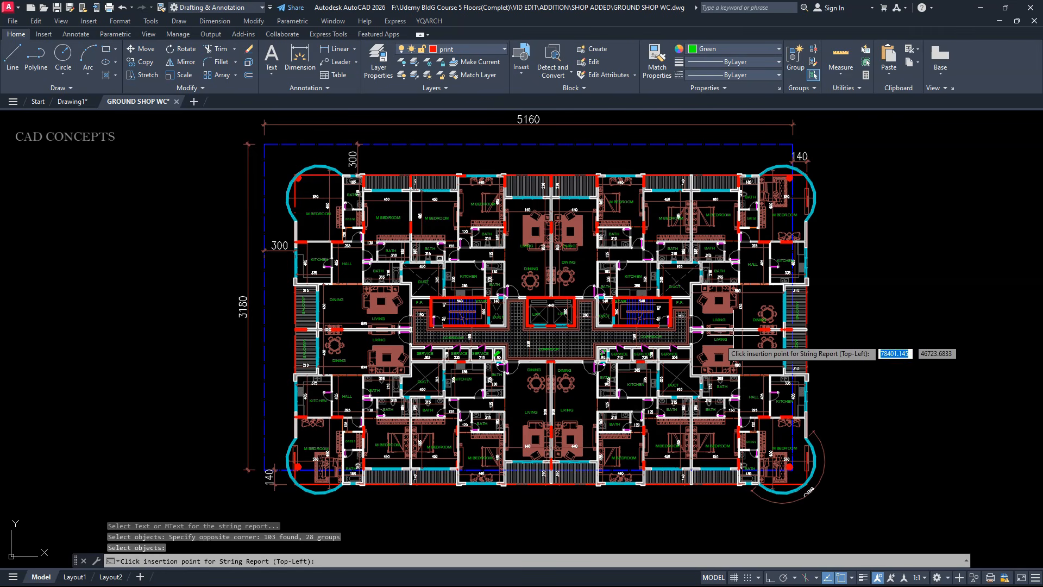
click(835, 235)
- Read the string report table's text contents and quantities down to its total strings row
scroll(879, 252, up, 5)
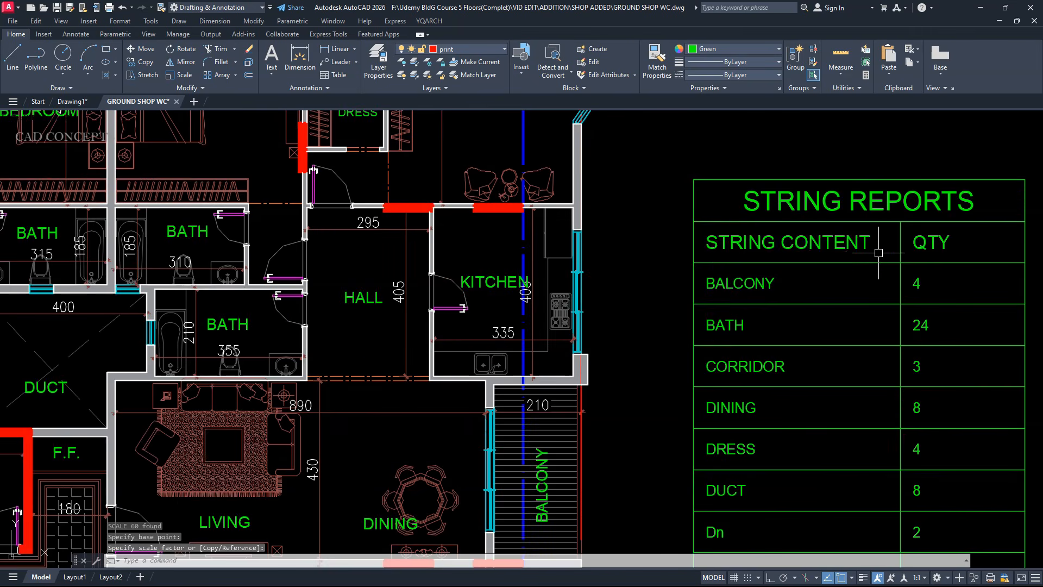
scroll(896, 256, up, 2)
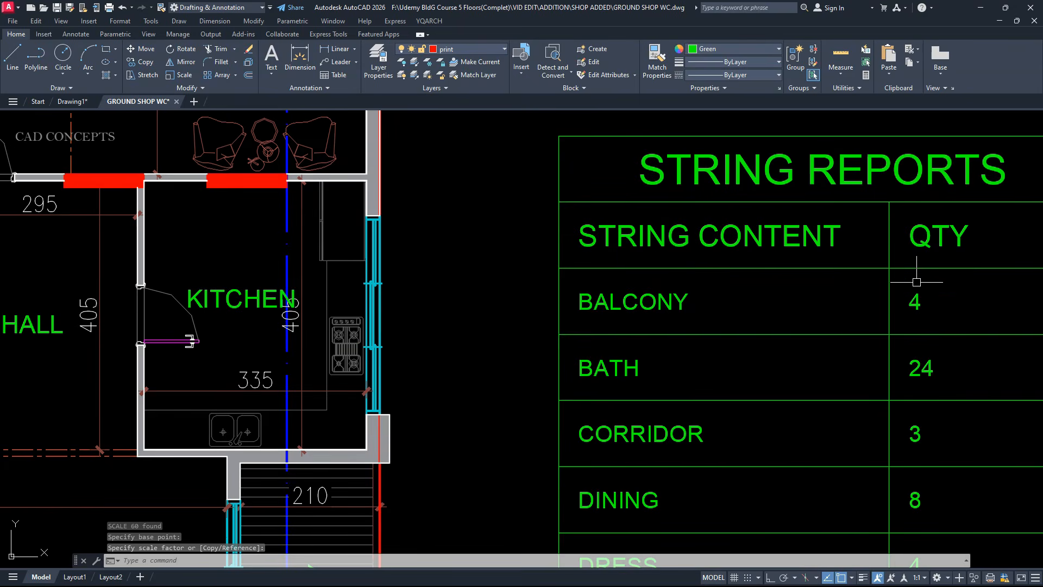
scroll(630, 230, down, 2)
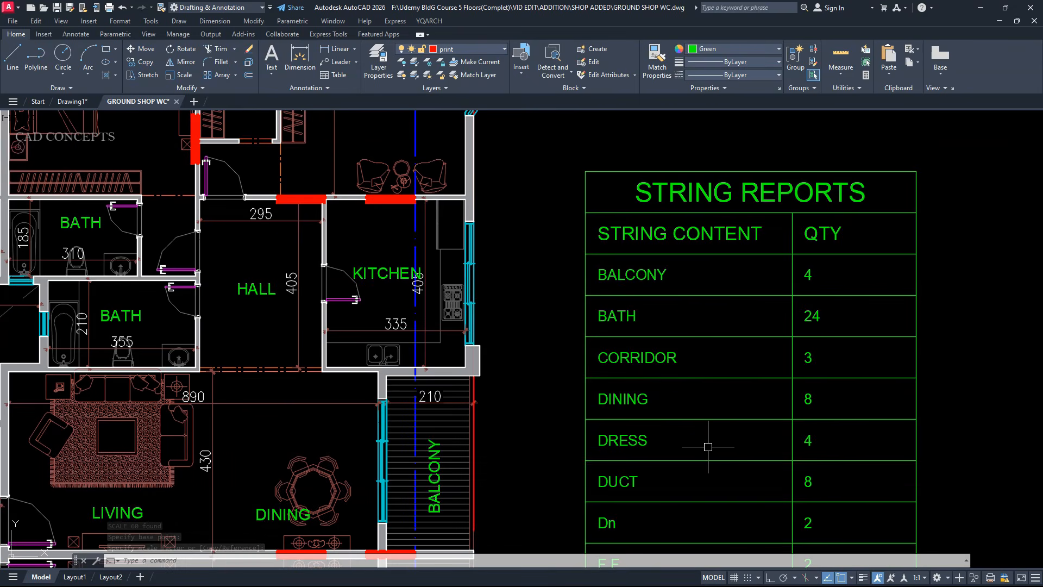
middle_drag(709, 447, 717, 163)
scroll(711, 451, up, 2)
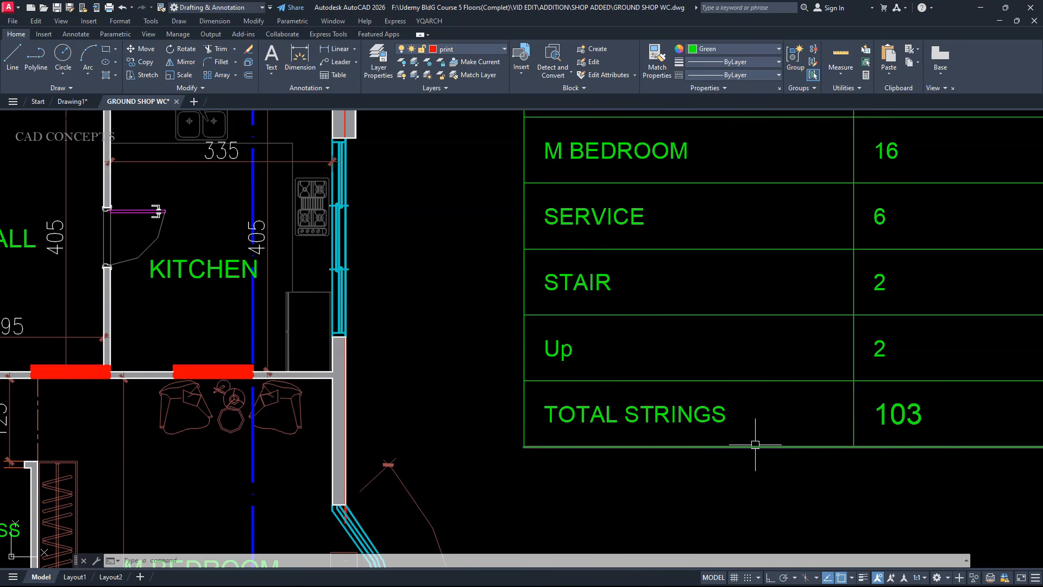
scroll(852, 466, down, 6)
scroll(871, 470, down, 2)
scroll(851, 448, up, 4)
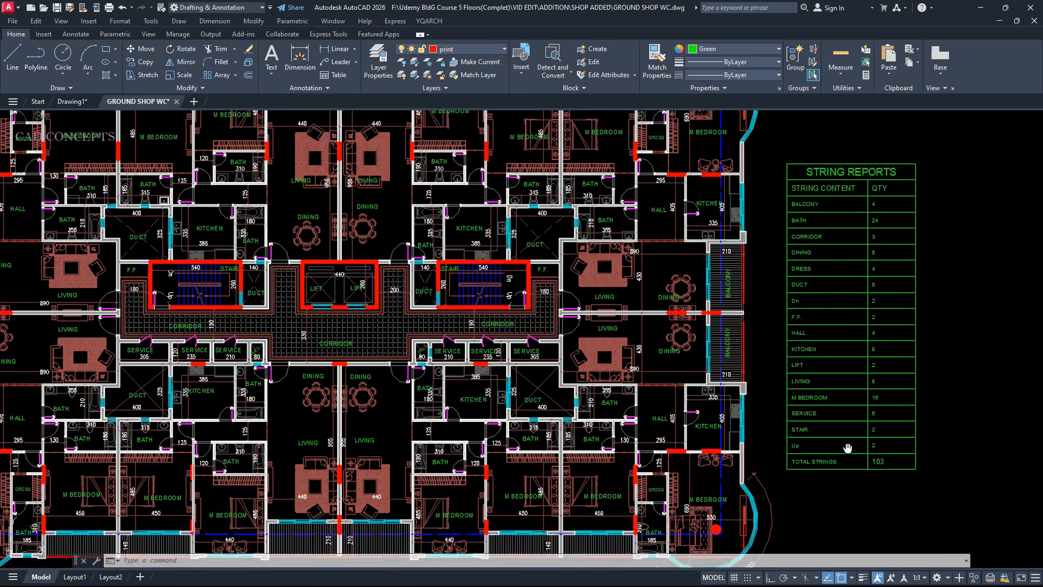
scroll(850, 448, down, 1)
scroll(851, 451, down, 4)
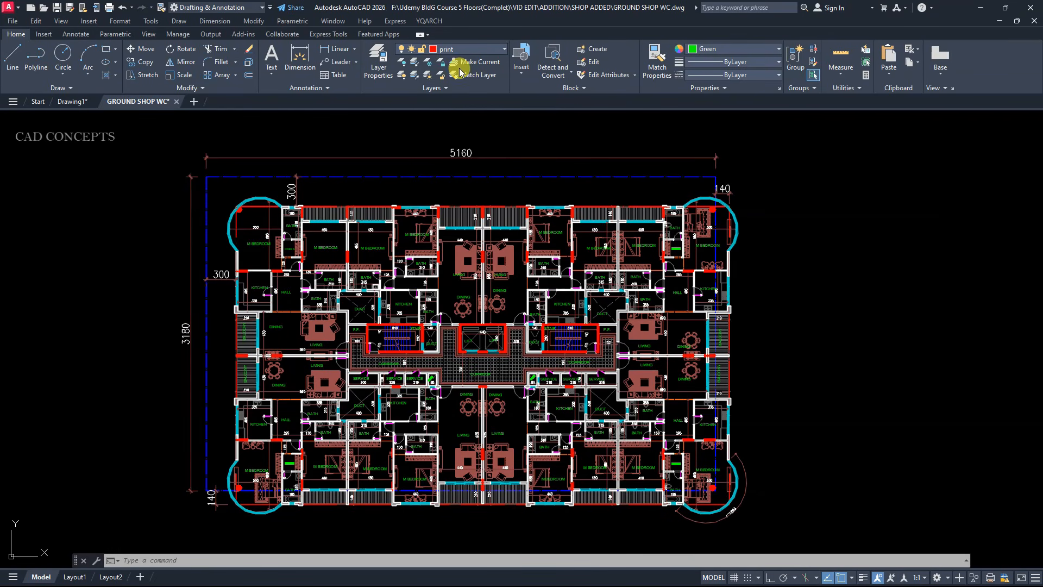
- Look through the drawing's full layer list while keeping print as the current layer
click(457, 50)
scroll(443, 374, up, 8)
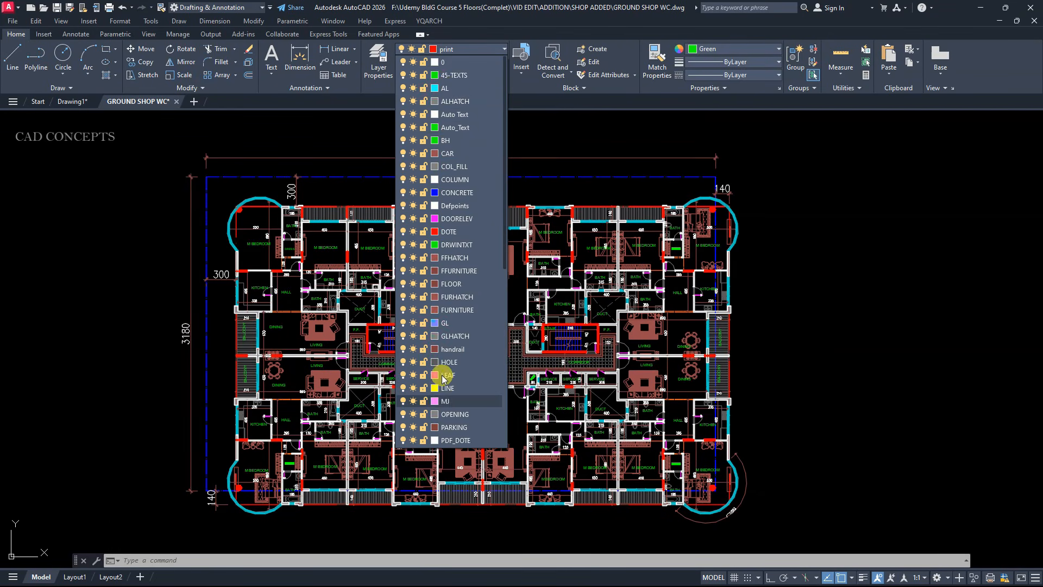
scroll(433, 426, down, 8)
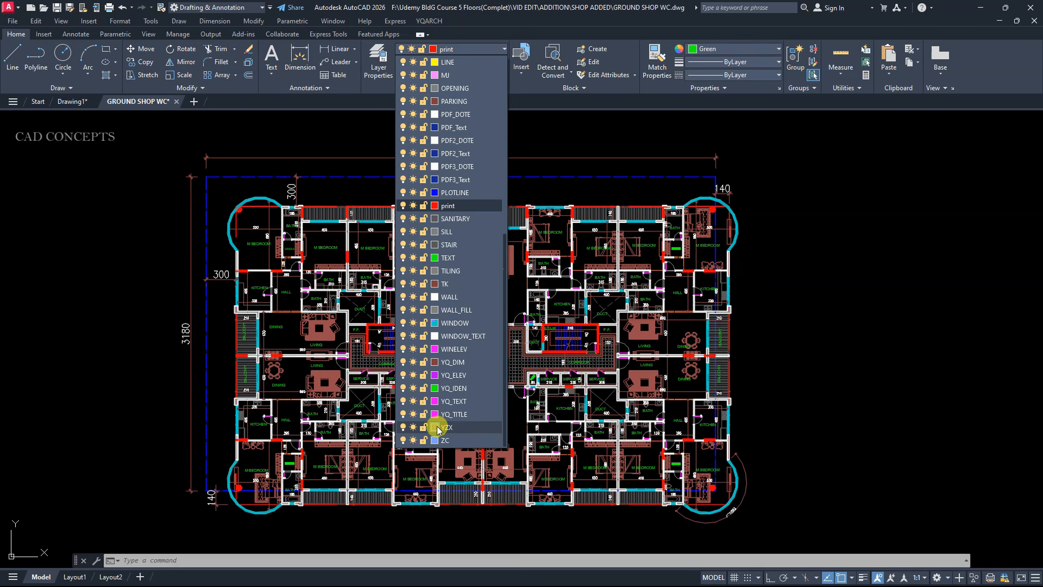
click(321, 262)
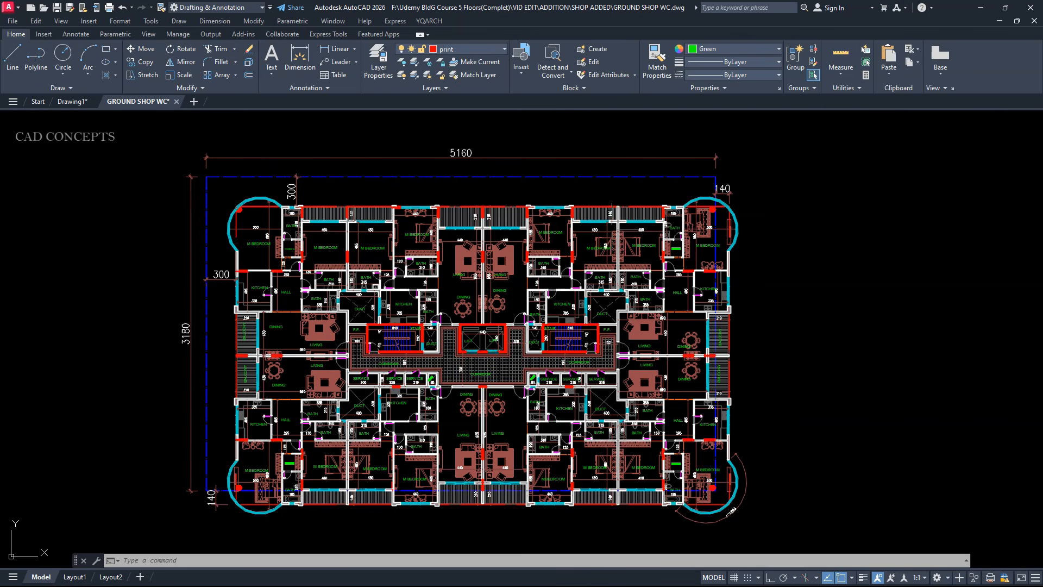
- Run the LOC command on the entire floor plan and place the layer object report table in the empty space beside it
text(LOC)
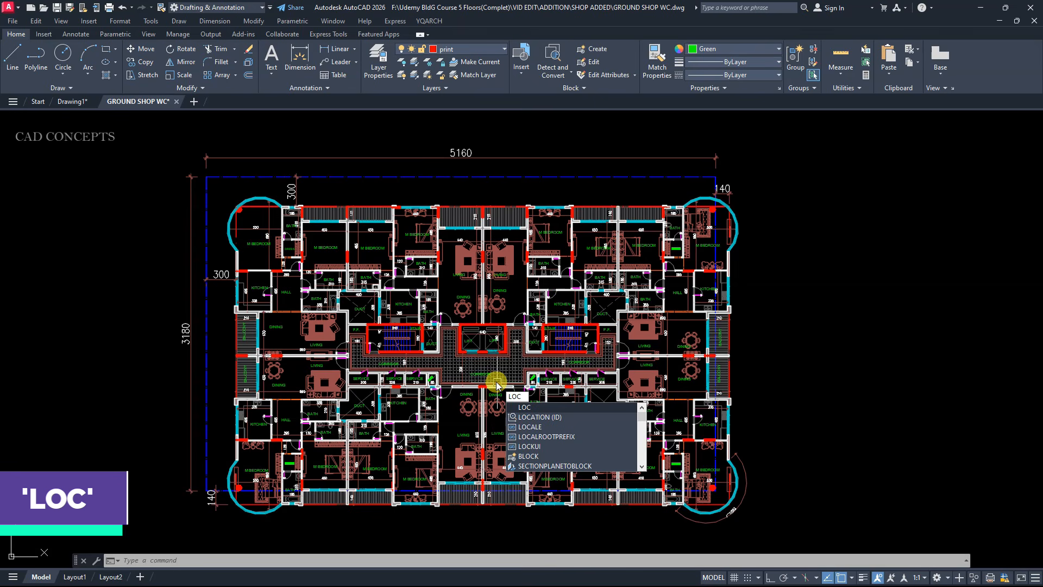
key(Return)
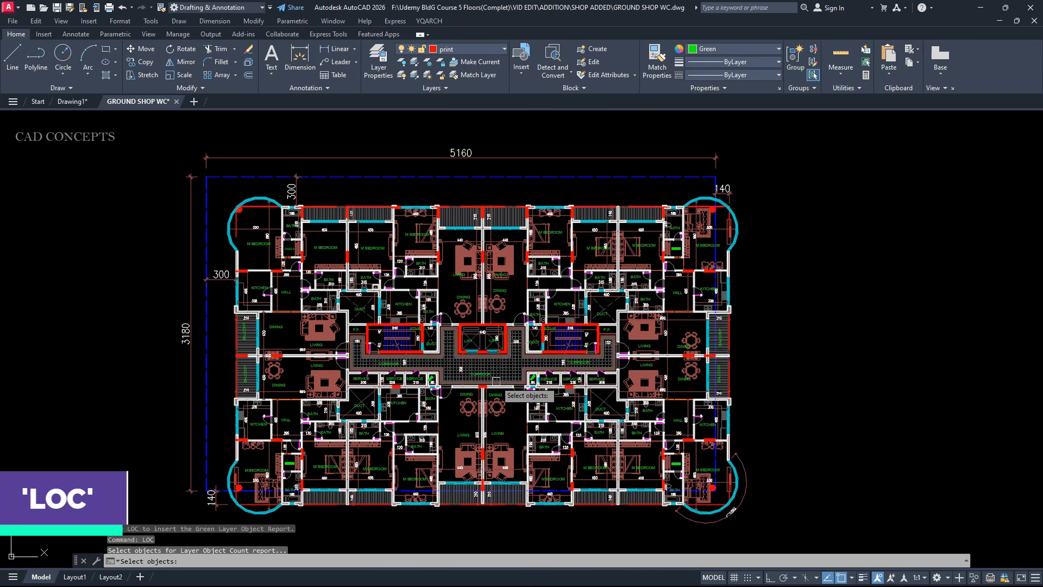
click(172, 154)
click(754, 536)
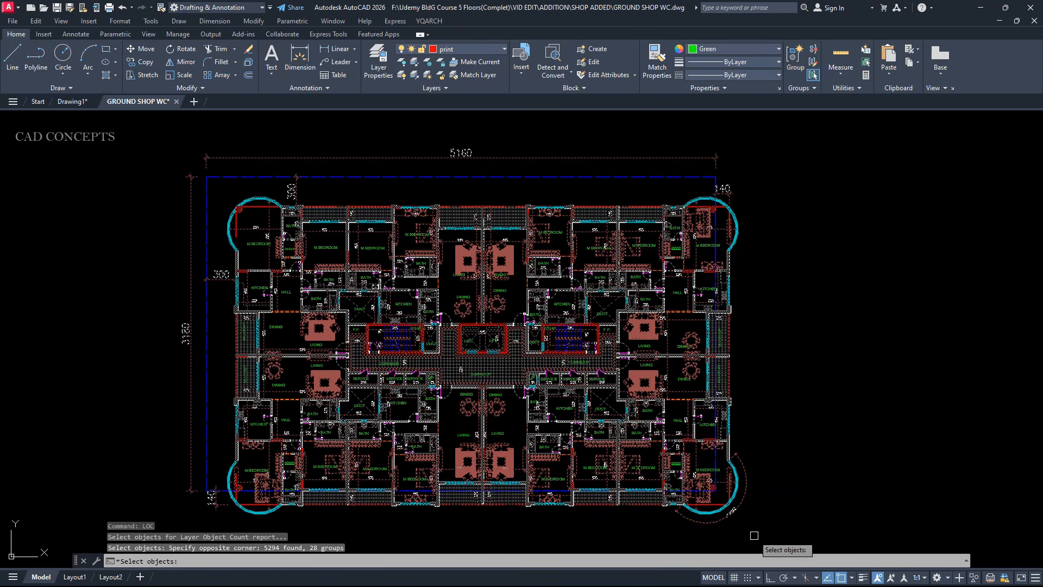
key(Return)
click(761, 221)
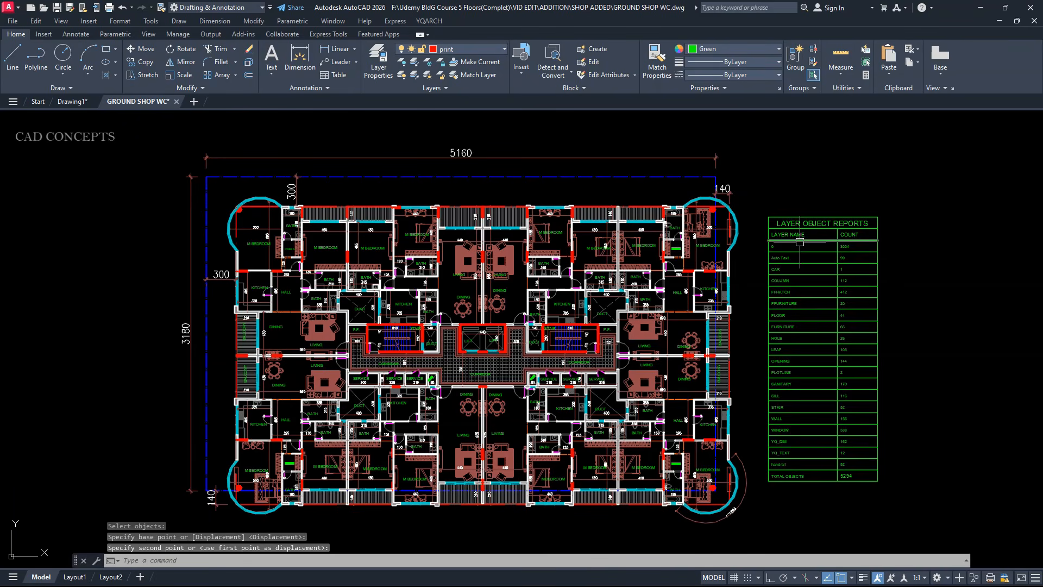
- Read the layer object report's names and counts down to the total objects row, comparing them with the drawing's layer list
scroll(798, 240, up, 4)
scroll(799, 242, up, 3)
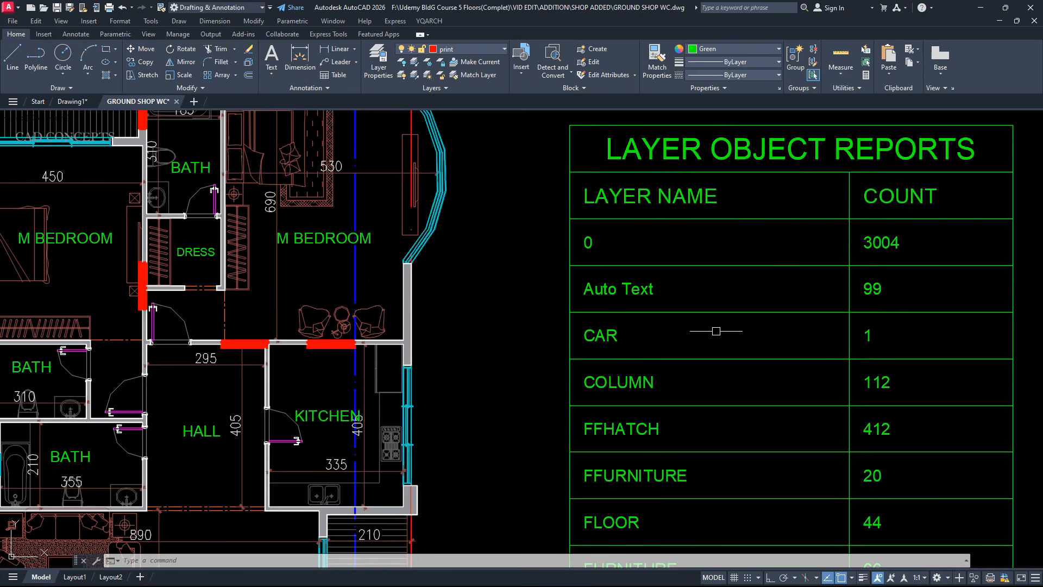
click(467, 49)
scroll(457, 131, up, 8)
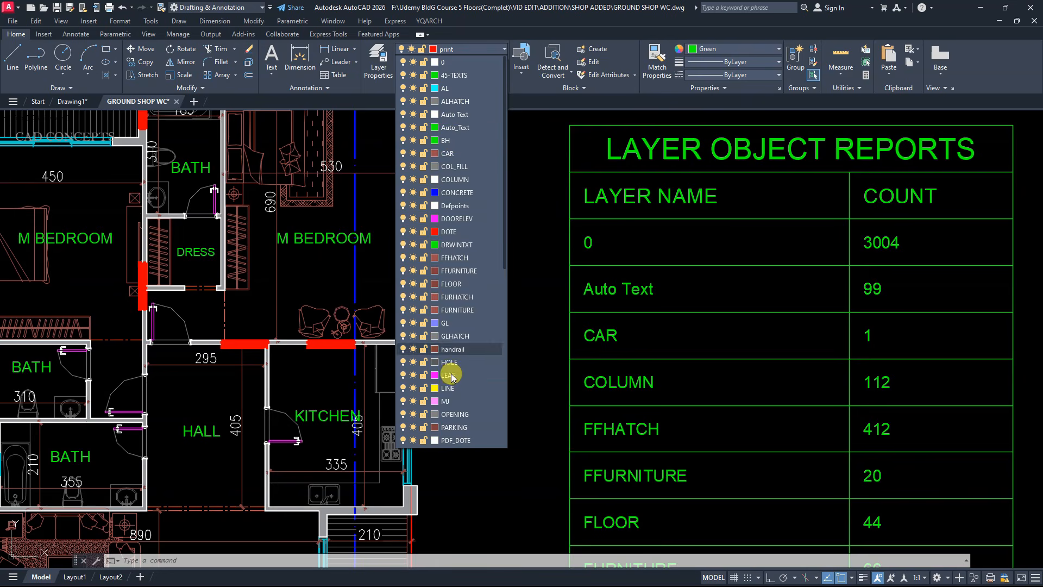
click(706, 292)
middle_drag(707, 389, 701, 330)
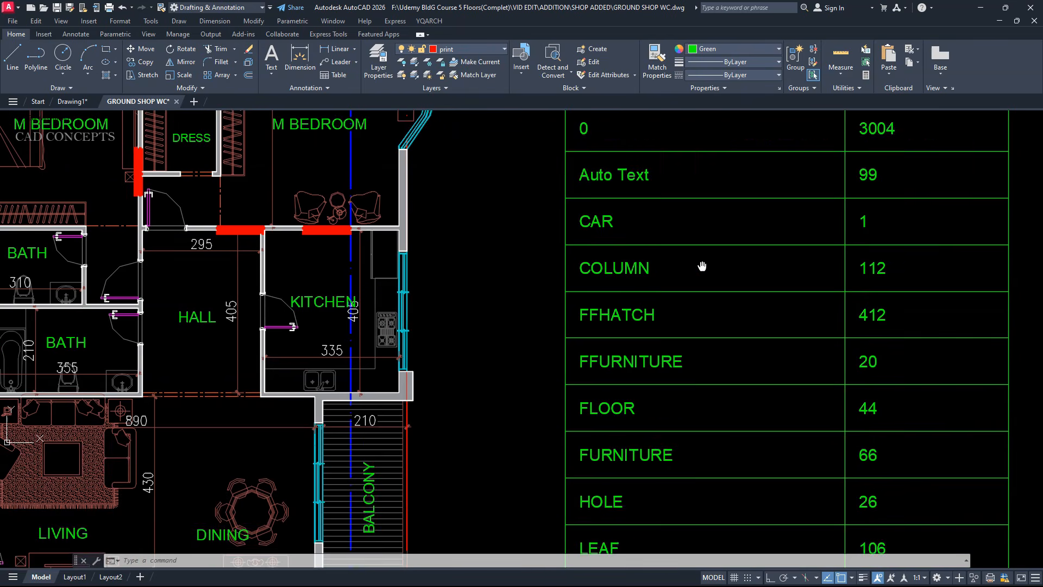
mouse_move(703, 407)
middle_down()
mouse_move(701, 300)
mouse_move(704, 319)
middle_up()
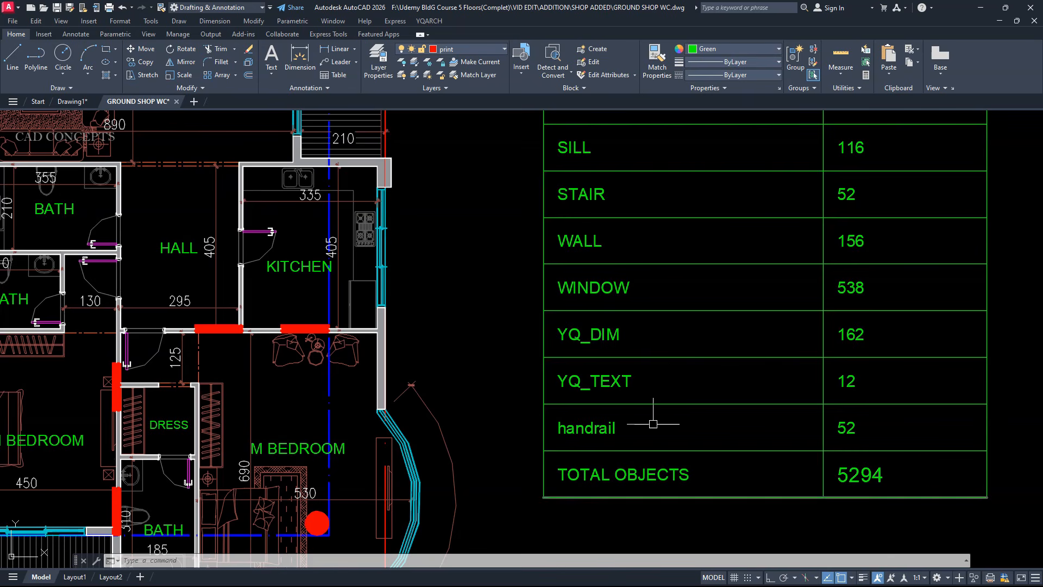
scroll(678, 489, down, 1)
middle_drag(701, 317, 688, 384)
scroll(801, 302, down, 1)
scroll(859, 352, down, 5)
scroll(859, 352, up, 2)
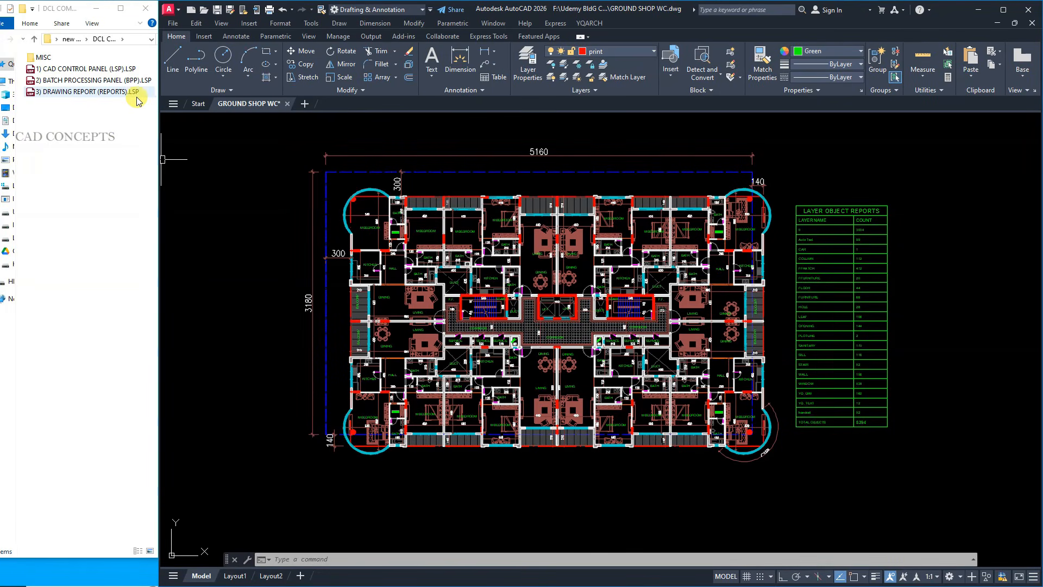
- Load the file 3) DRAWING REPORT (REPORTS).LSP from the folder window into the open floor plan drawing
drag(66, 95, 191, 168)
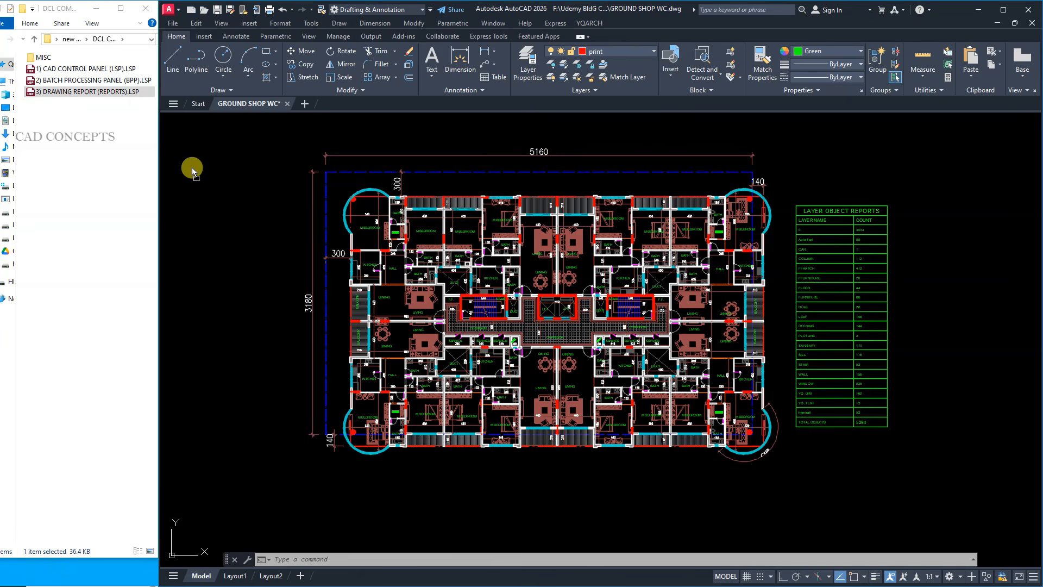
drag(277, 221, 277, 222)
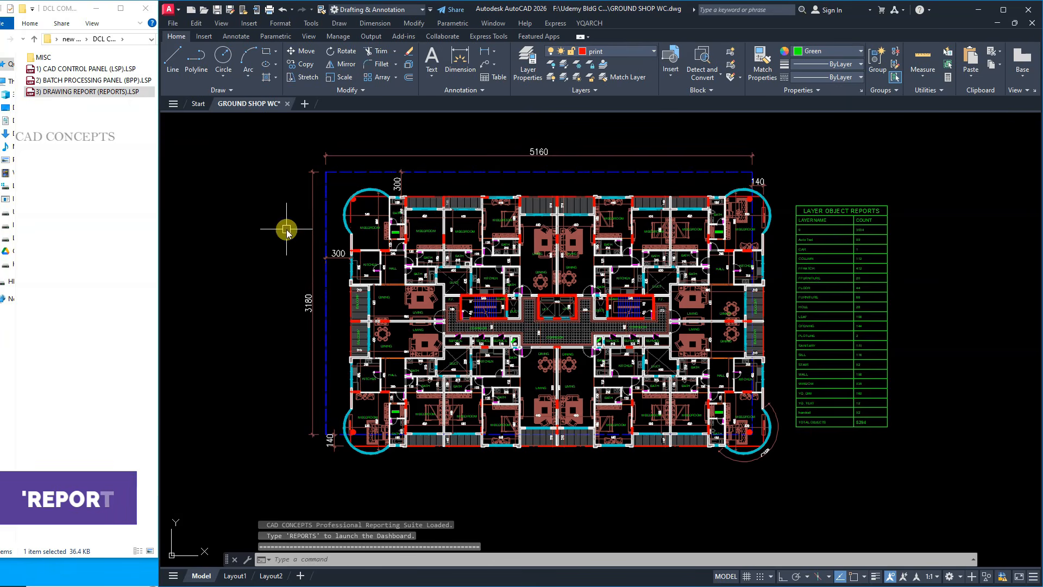
- Open the REPORTS dashboard, run the Block Report on the entire floor plan, and place its table beside the layer object report
text(REPORTS)
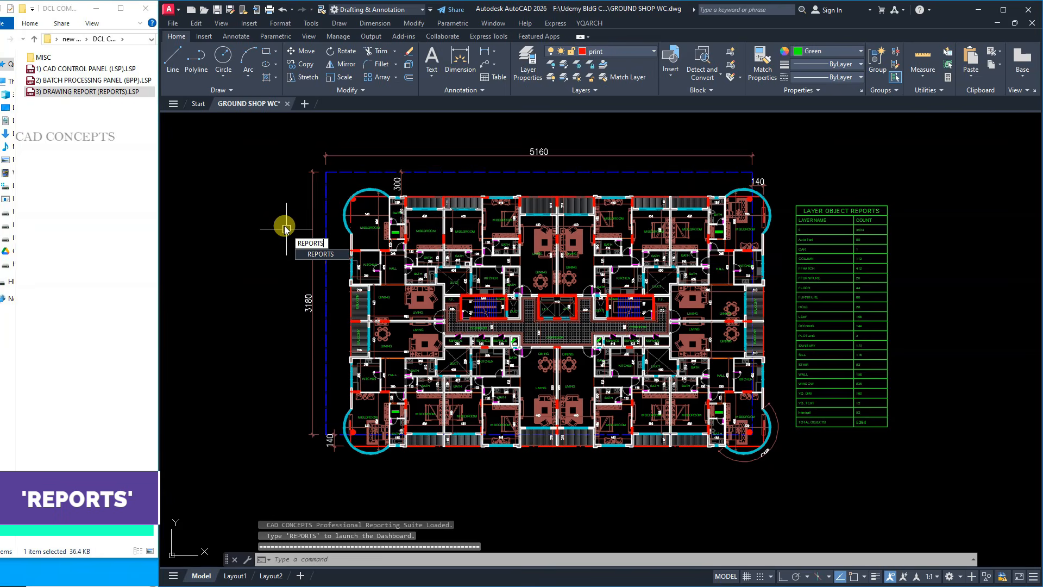
key(Return)
drag(497, 248, 523, 247)
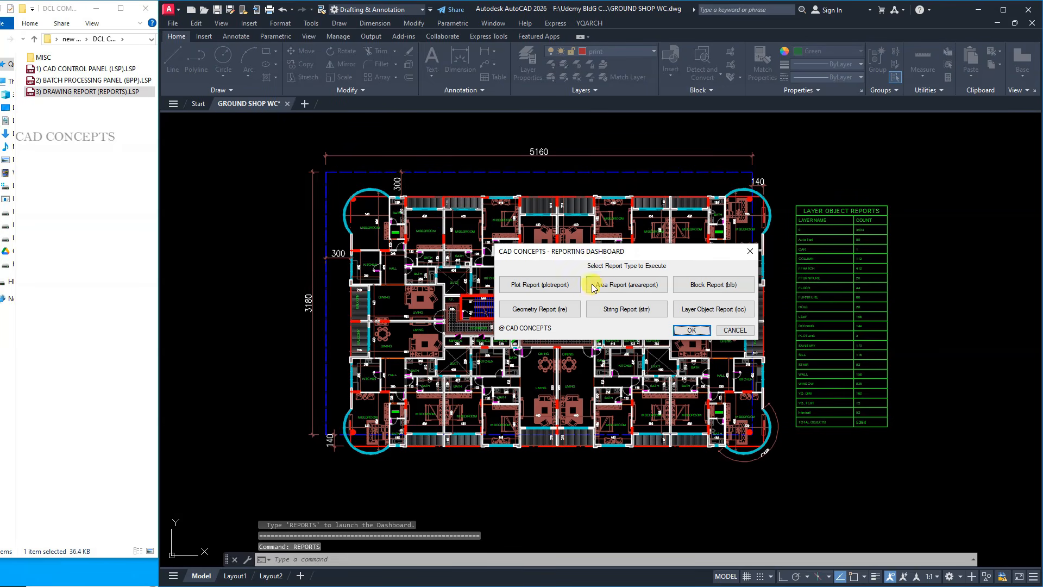
click(625, 284)
click(262, 183)
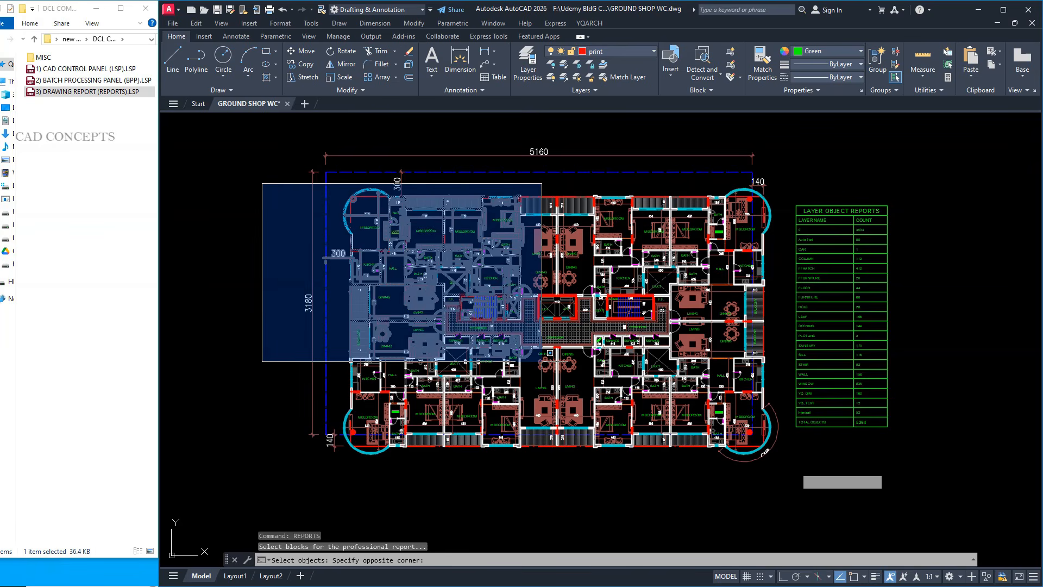
click(808, 474)
key(Return)
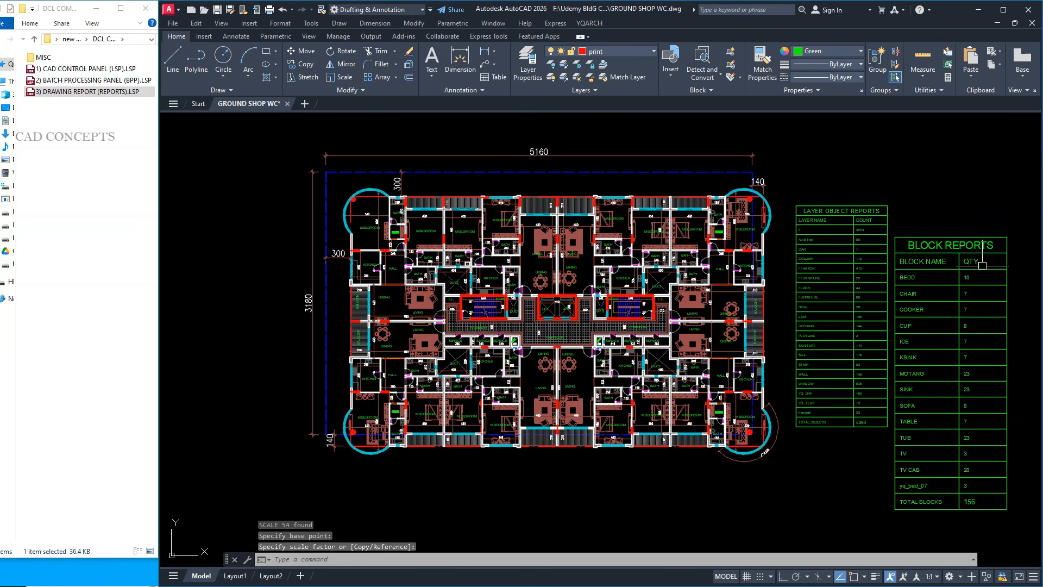
- Run the dashboard's Geometry Report on all the sample lines, arcs and curves, and place its table beside the existing geometry report
scroll(786, 489, down, 4)
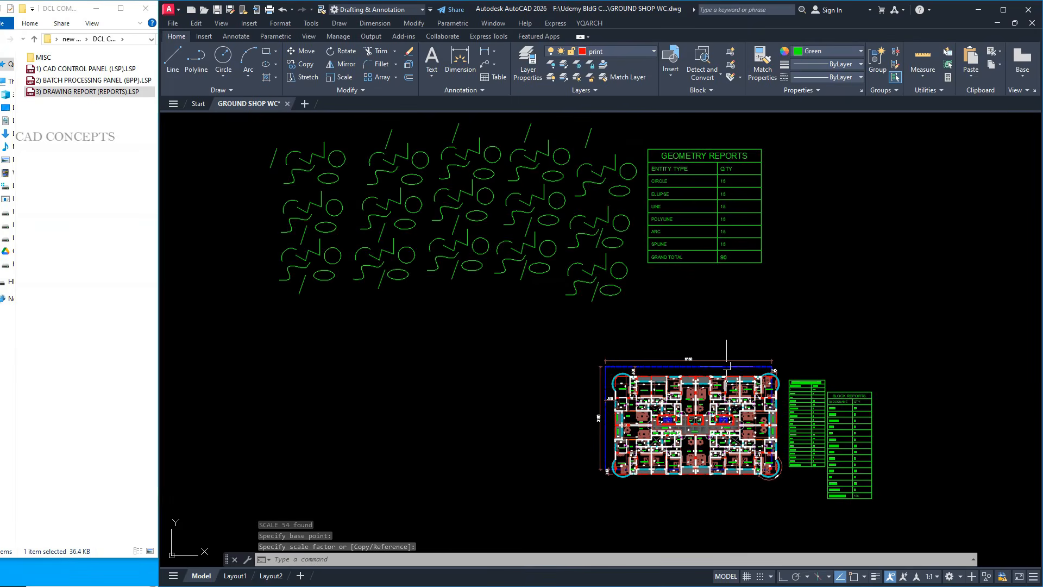
scroll(493, 164, up, 2)
middle_drag(520, 184, 636, 249)
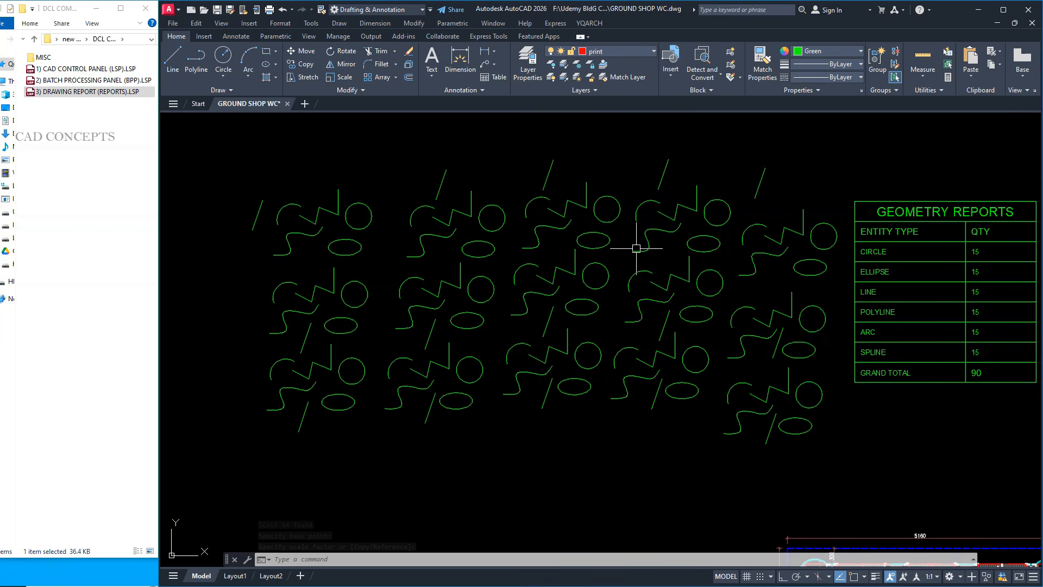
text(REPORTS)
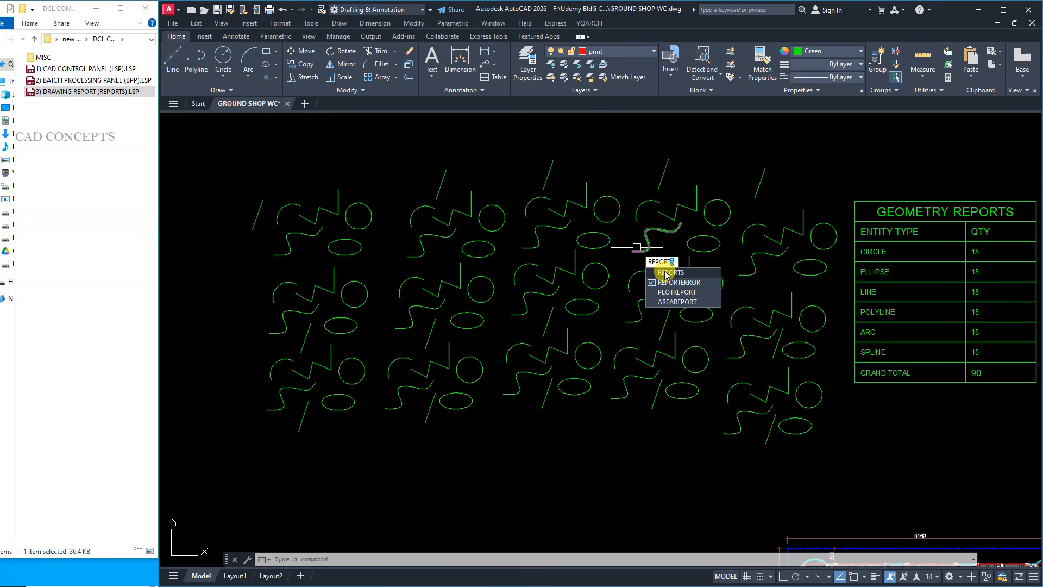
click(665, 272)
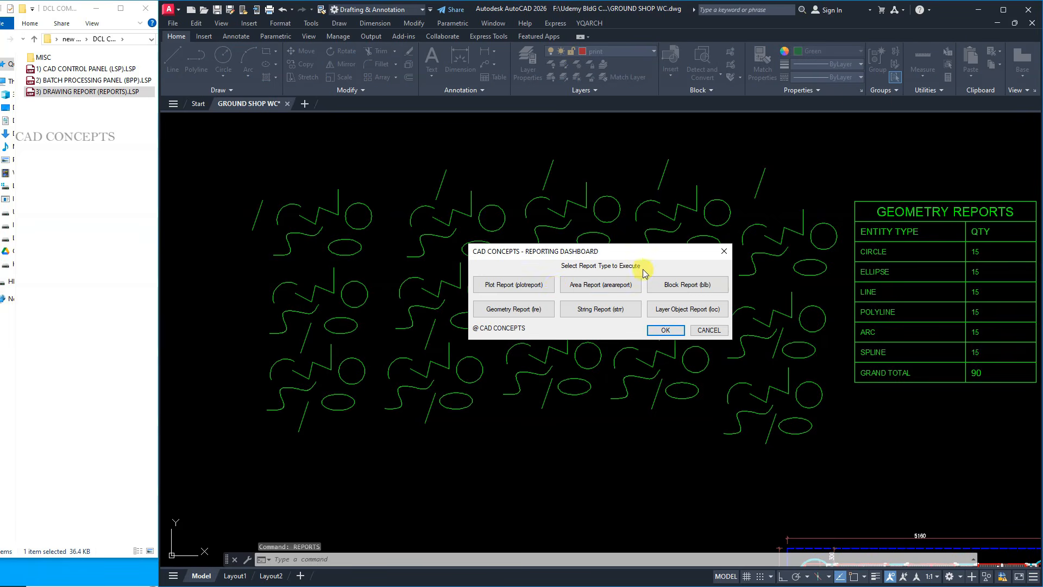
click(514, 313)
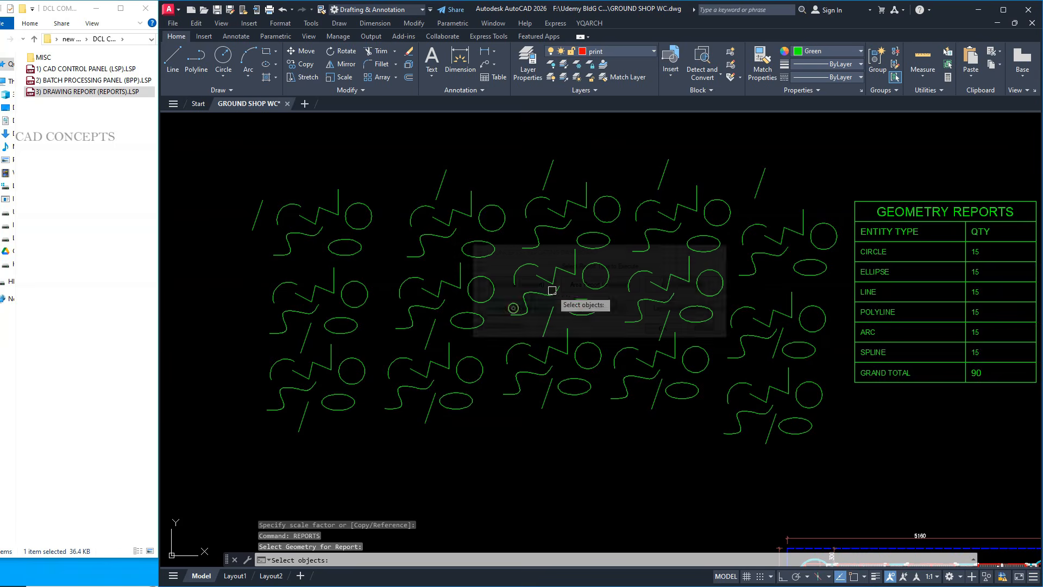
click(823, 154)
click(322, 429)
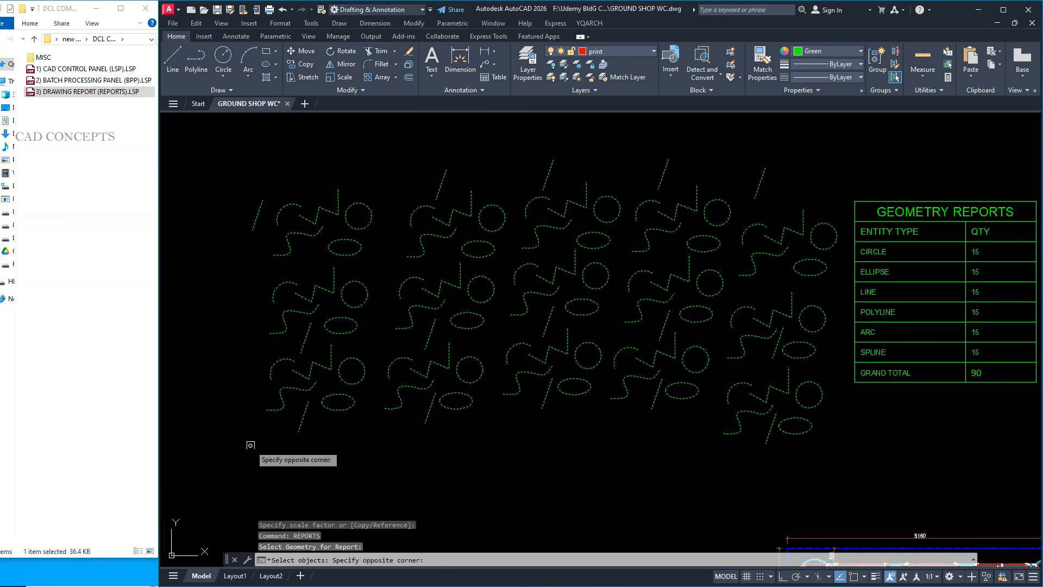
middle_drag(741, 415, 471, 414)
right_click(472, 414)
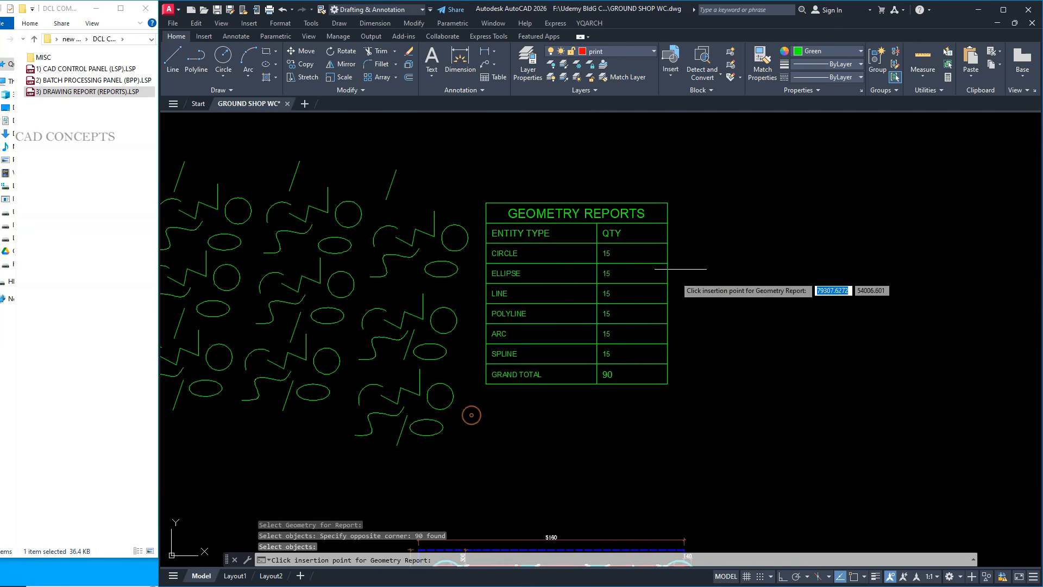
click(686, 205)
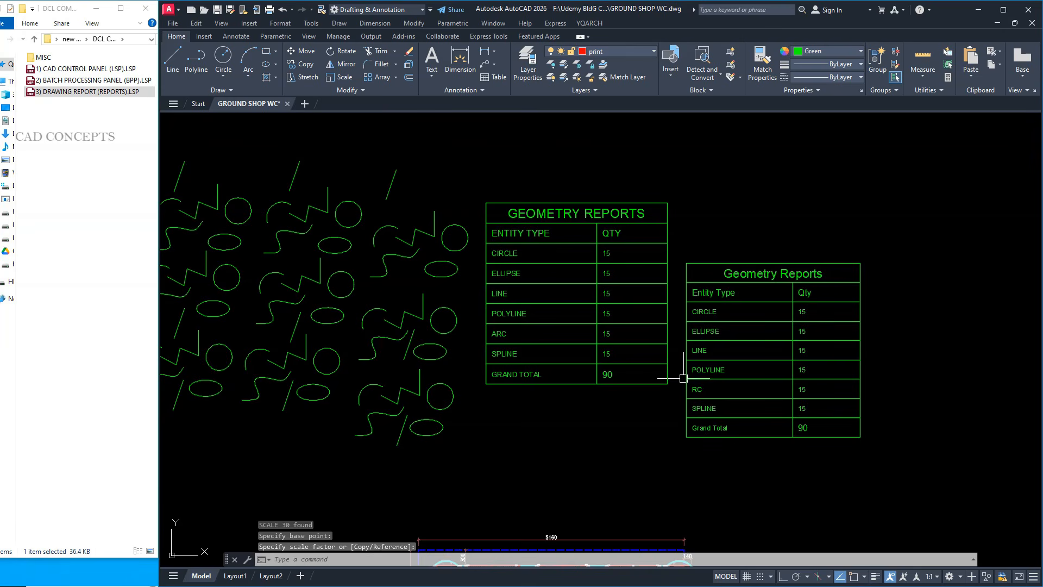
double_click(695, 389)
key(Escape)
key(Escape)
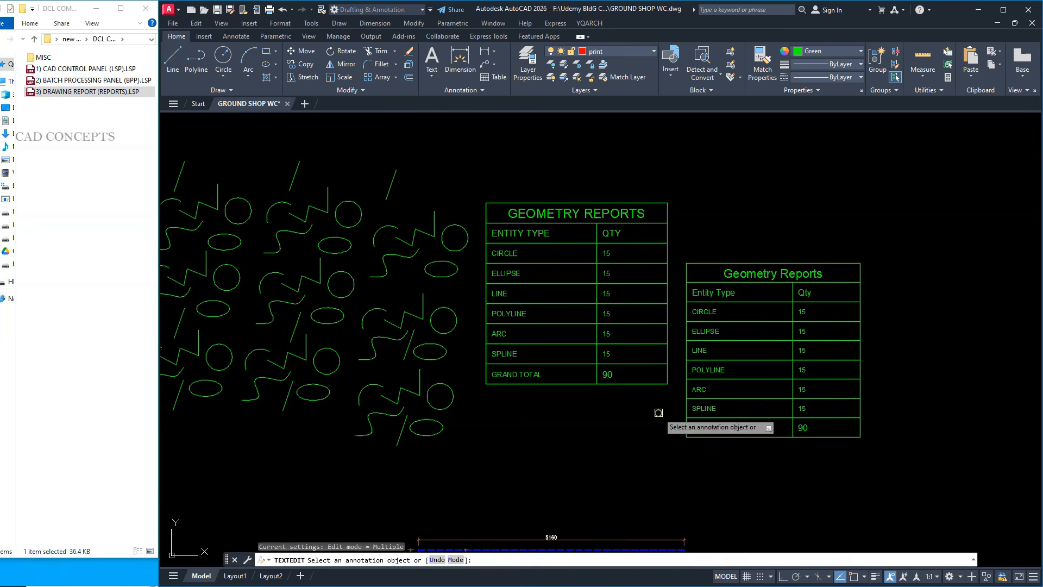
- Run the dashboard's Plot Report on the two green rectangles, place its table beside the larger one, and check the entries
scroll(905, 316, down, 2)
scroll(904, 316, down, 2)
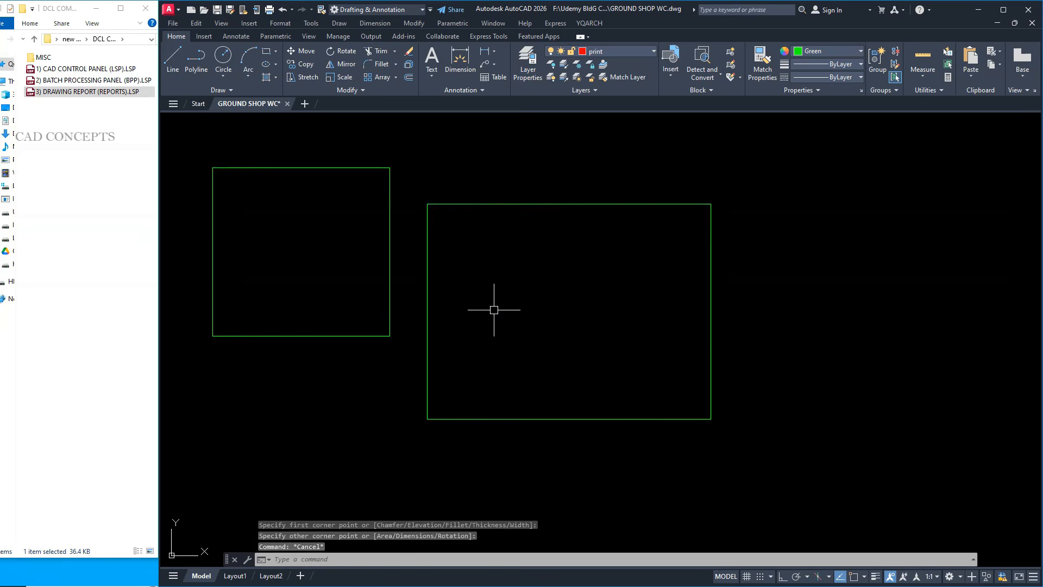
text(REPORTS)
key(Return)
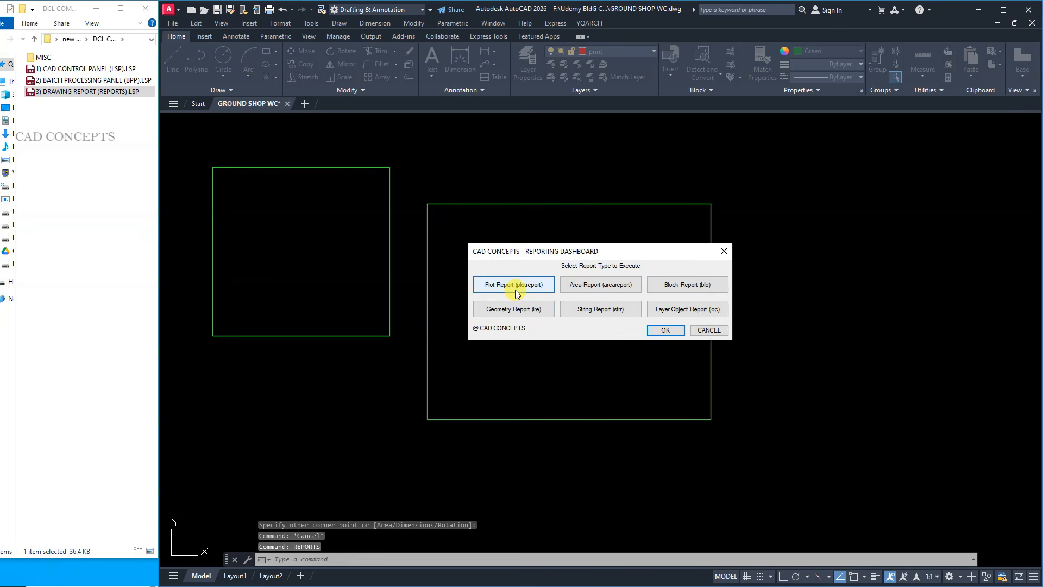
click(513, 285)
click(496, 167)
click(326, 259)
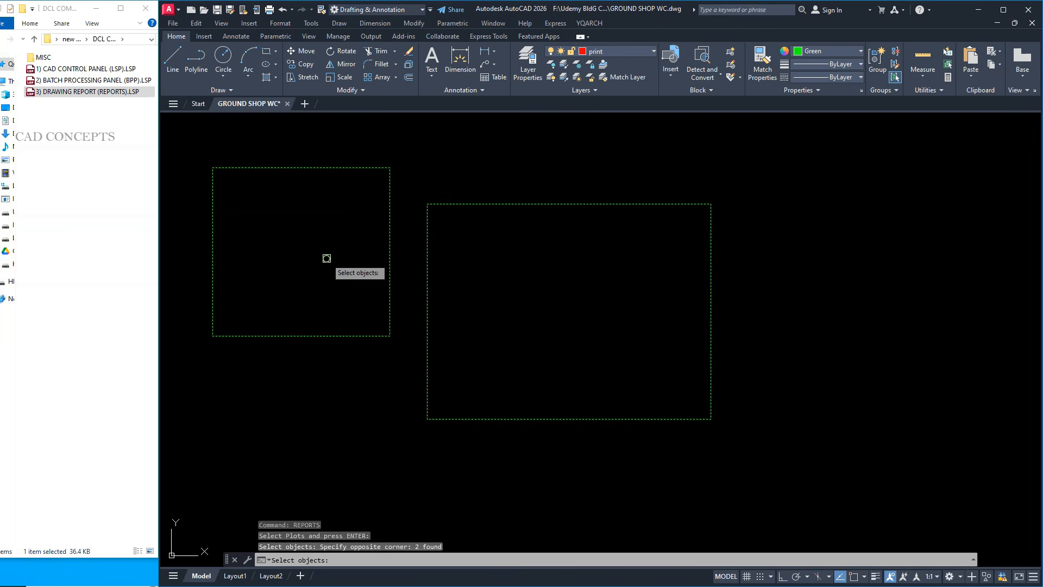
key(Return)
click(749, 230)
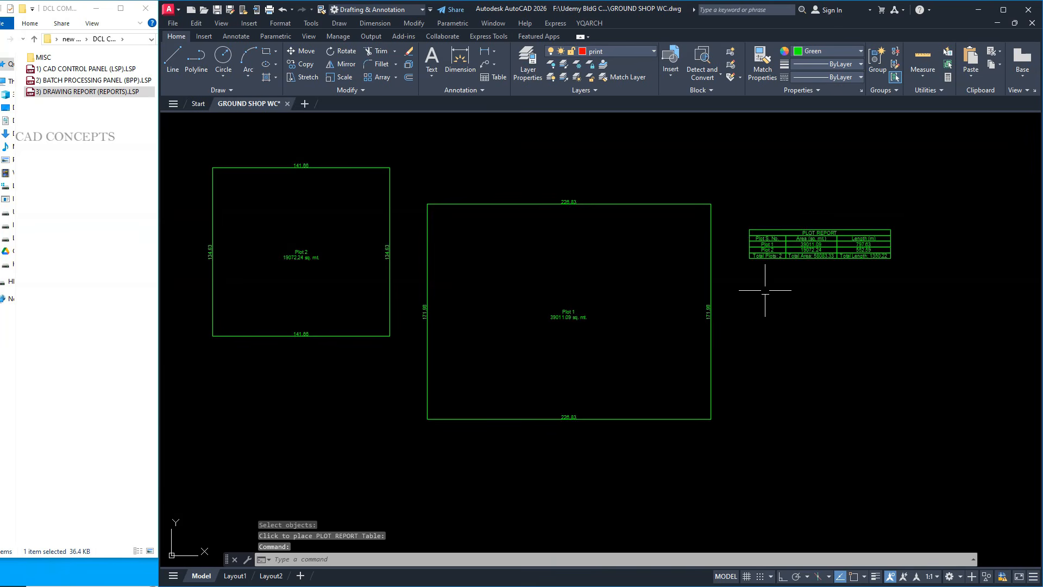
scroll(809, 255, up, 4)
scroll(836, 268, down, 4)
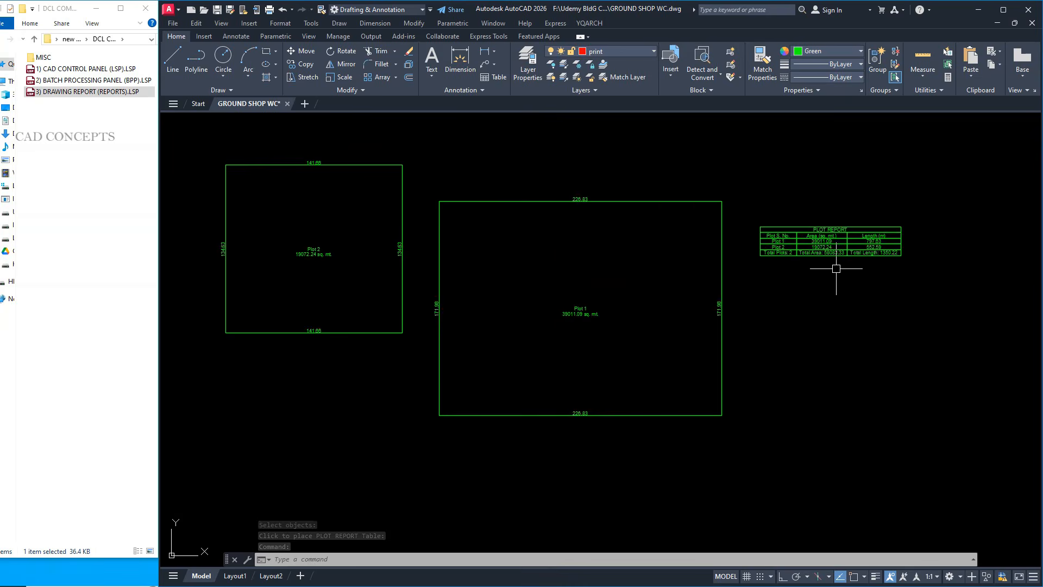
- Run the dashboard's Area Report on the same two rectangles and place its table below the plot report
right_click(590, 328)
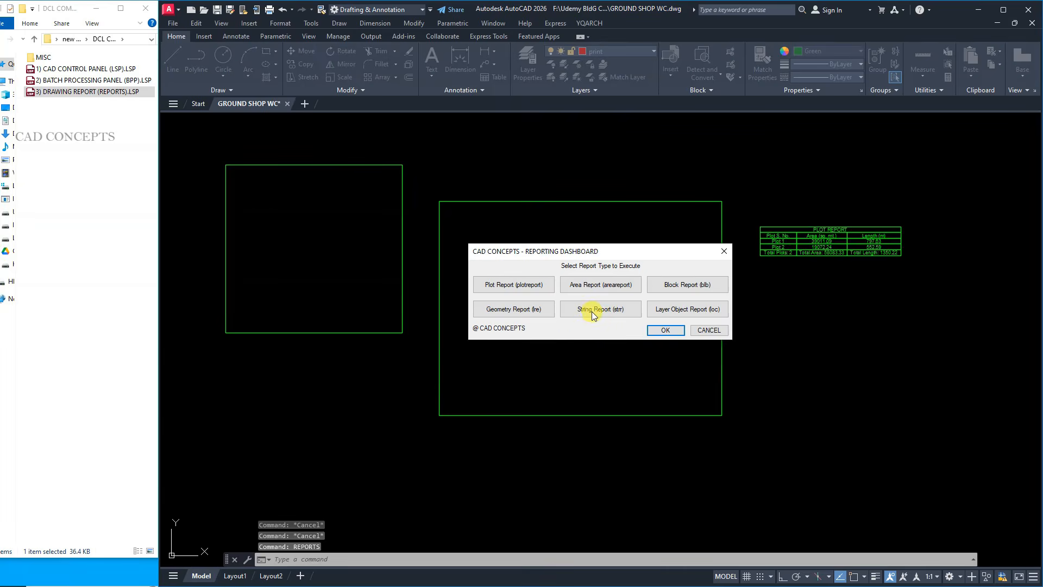
click(592, 285)
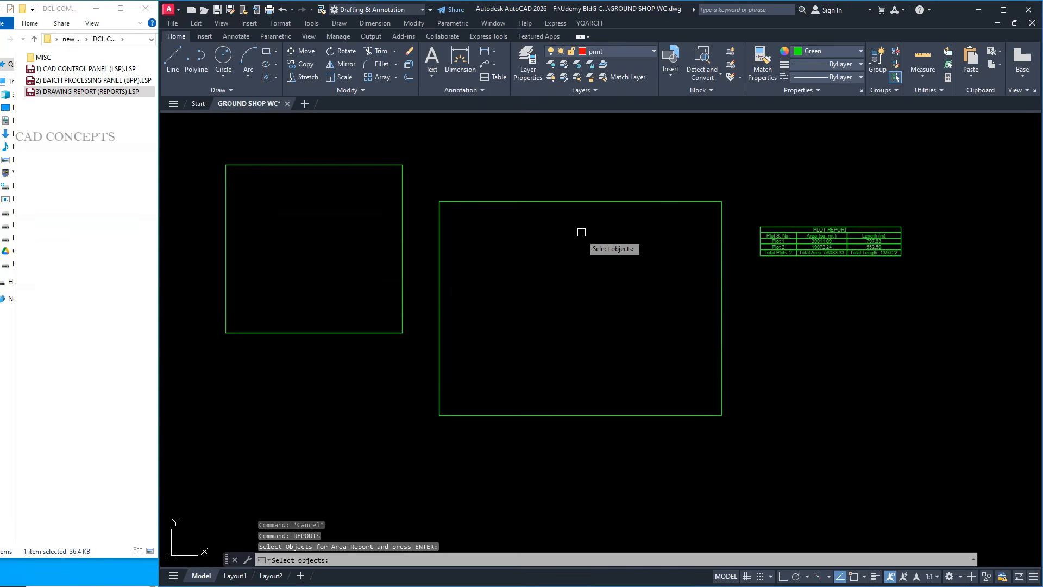
click(580, 183)
click(322, 282)
key(Return)
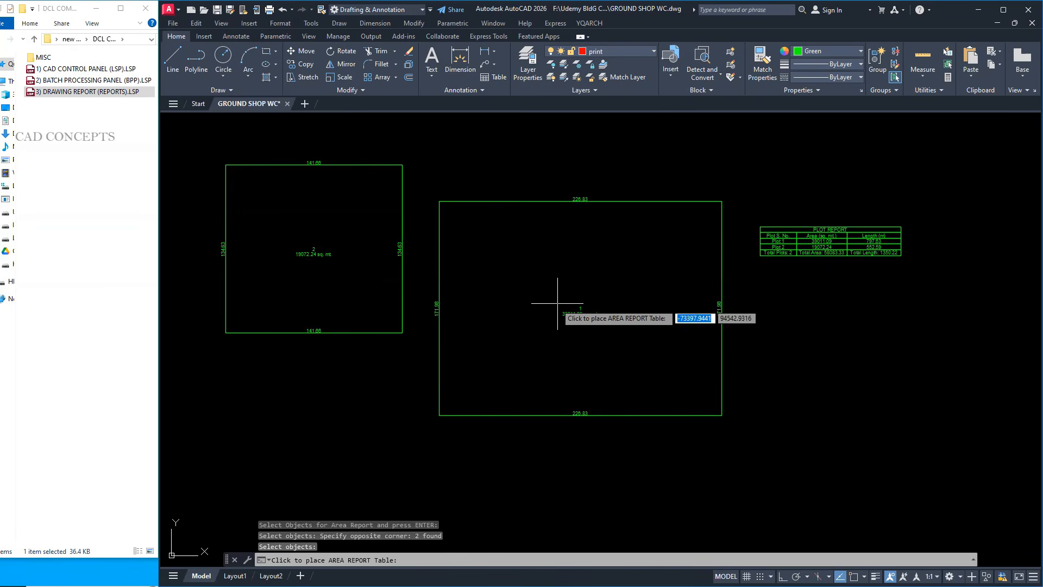
click(804, 290)
scroll(933, 309, up, 4)
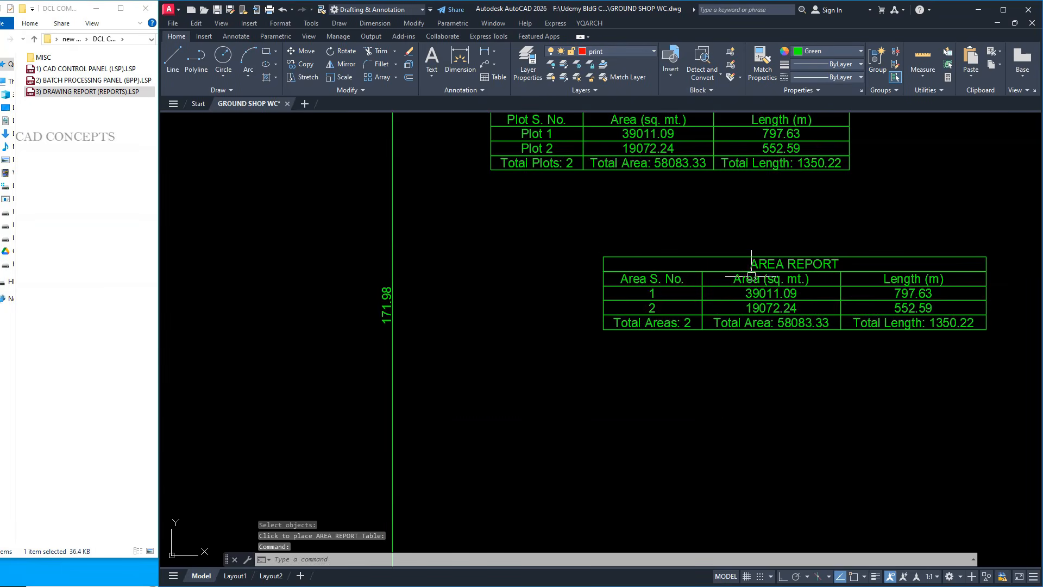
scroll(782, 326, down, 4)
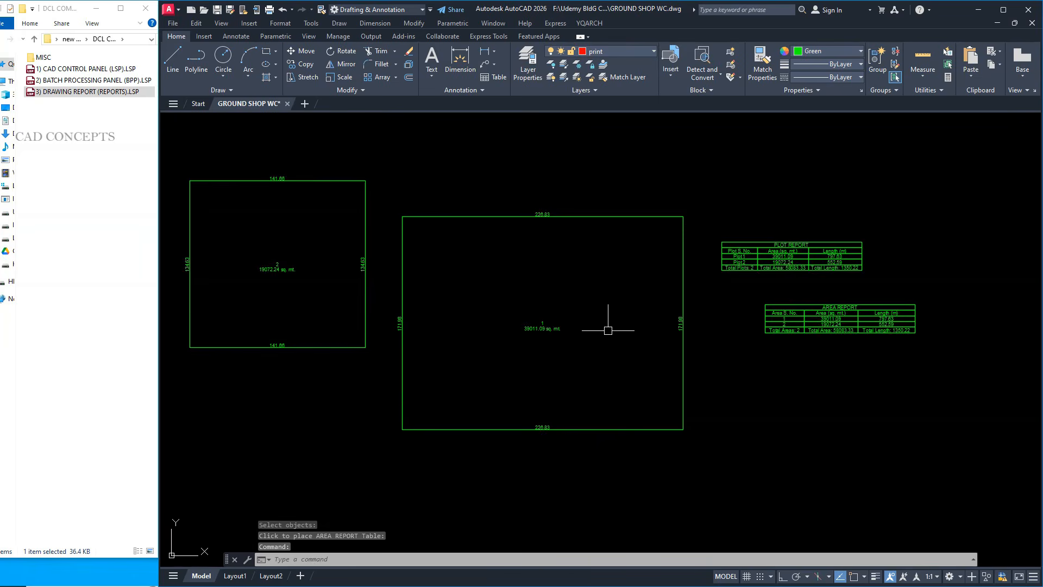
- Generate a String Report covering the rectangles' labels and the report tables, place it beside them, and look through its rows
text(REPORTS)
key(Return)
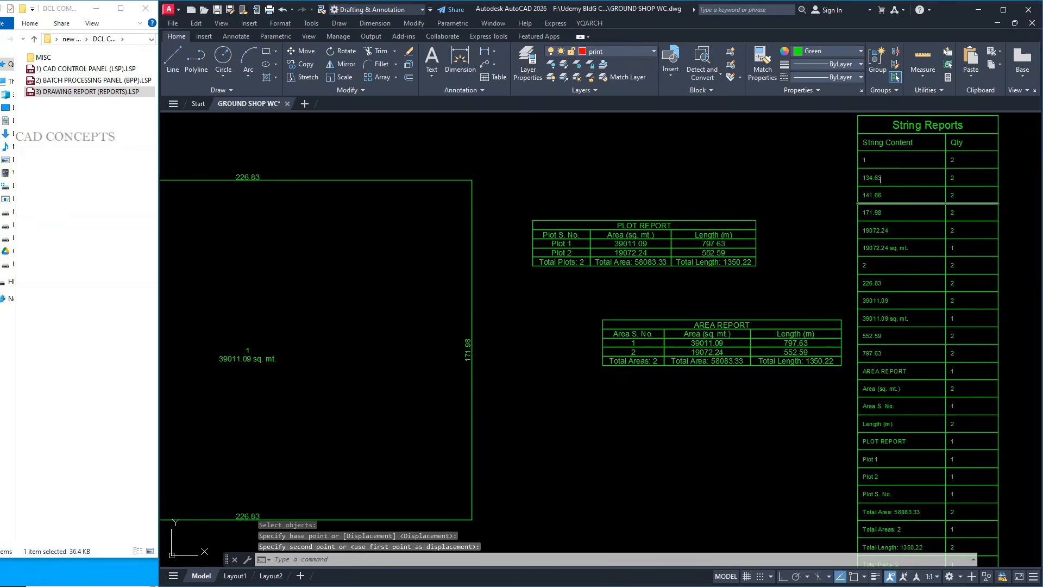
scroll(880, 179, up, 2)
scroll(835, 162, down, 2)
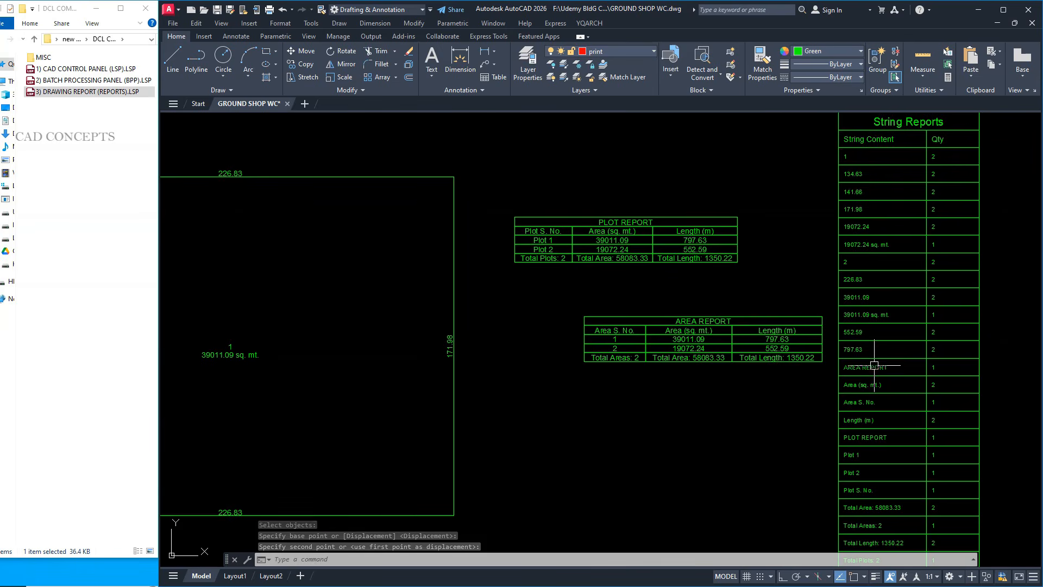
middle_drag(866, 360, 857, 263)
scroll(880, 499, down, 2)
middle_drag(790, 429, 848, 412)
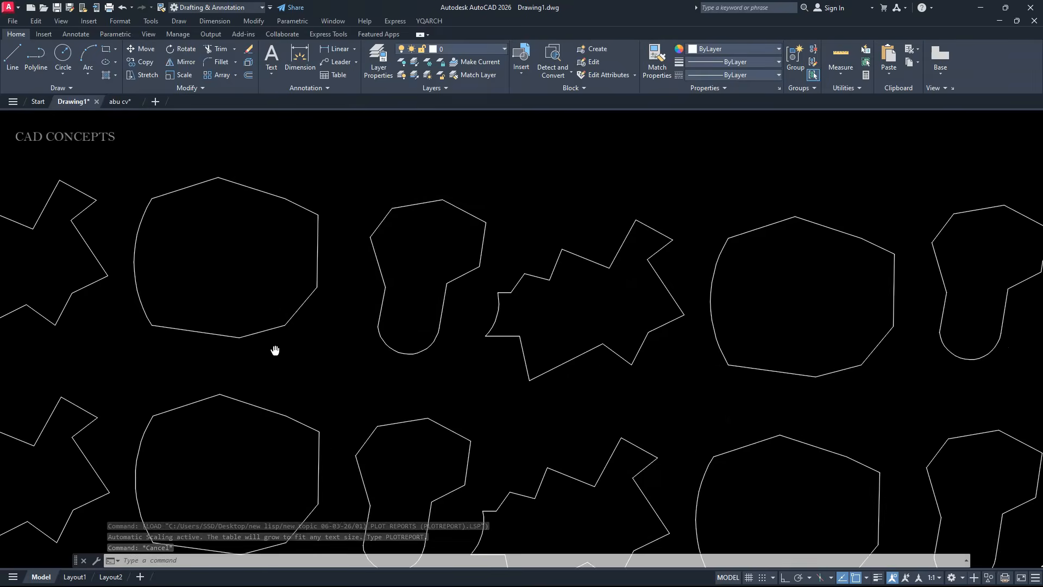
- In Drawing1, run the plot report on all the closed outlines to label them, and place the PLOT REPORT table
scroll(336, 298, down, 3)
key(Escape)
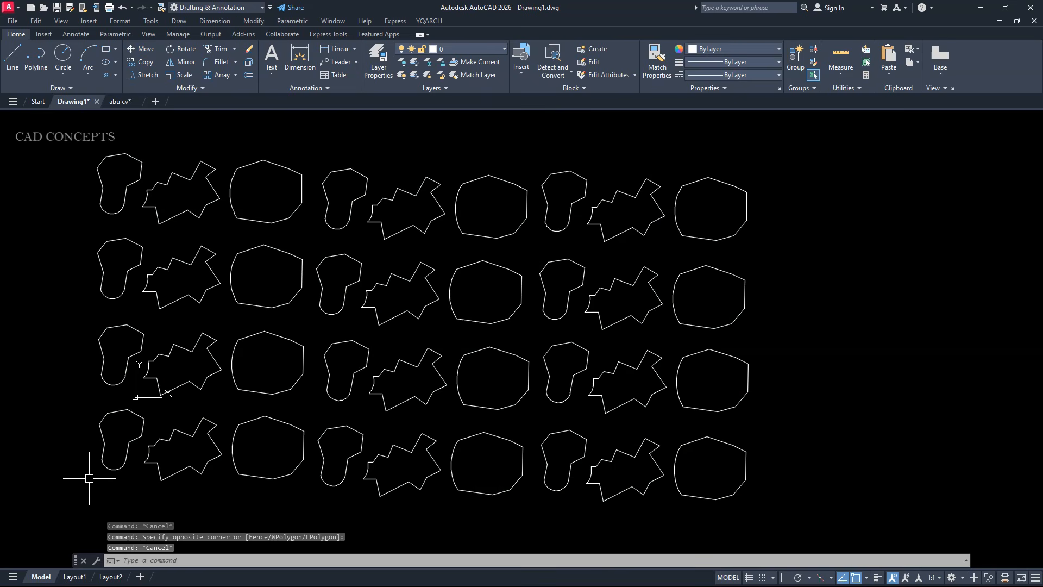
key(Return)
click(710, 153)
click(95, 531)
key(Return)
scroll(400, 247, up, 8)
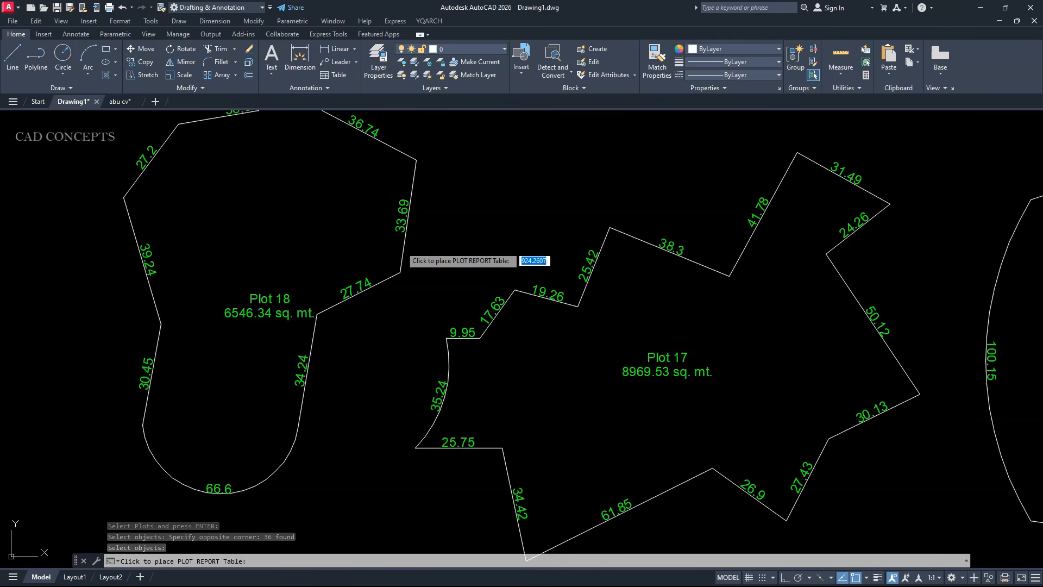
middle_drag(400, 247, 618, 342)
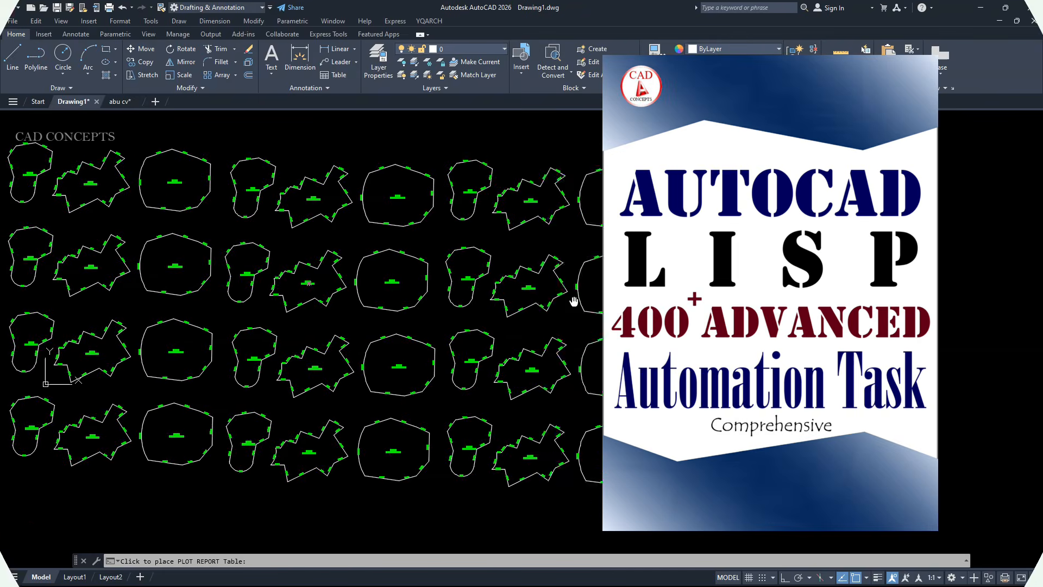
click(151, 344)
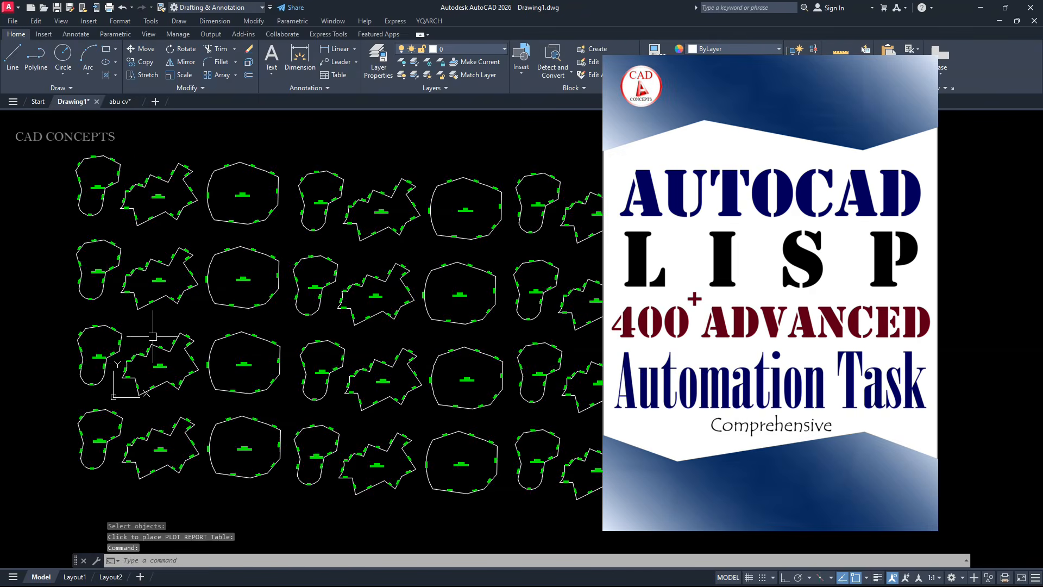
scroll(578, 195, up, 8)
mouse_move(578, 195)
middle_down()
mouse_move(561, 111)
mouse_move(480, 339)
mouse_move(480, 115)
middle_up()
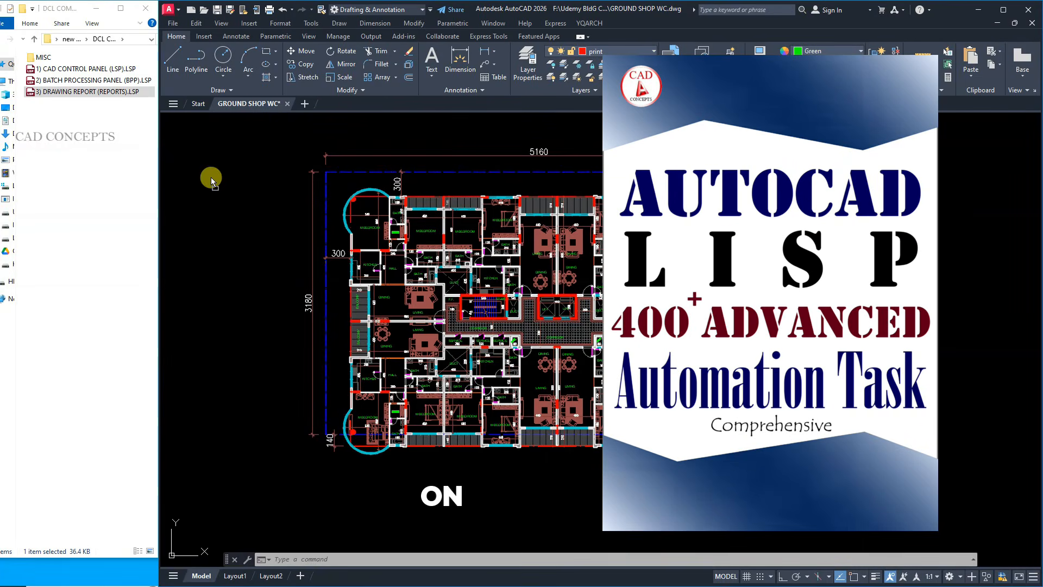
- In the GROUND SHOP WC drawing, reopen the reporting dashboard and select the whole floor plan for another Block Report
text(EPORTS)
key(Return)
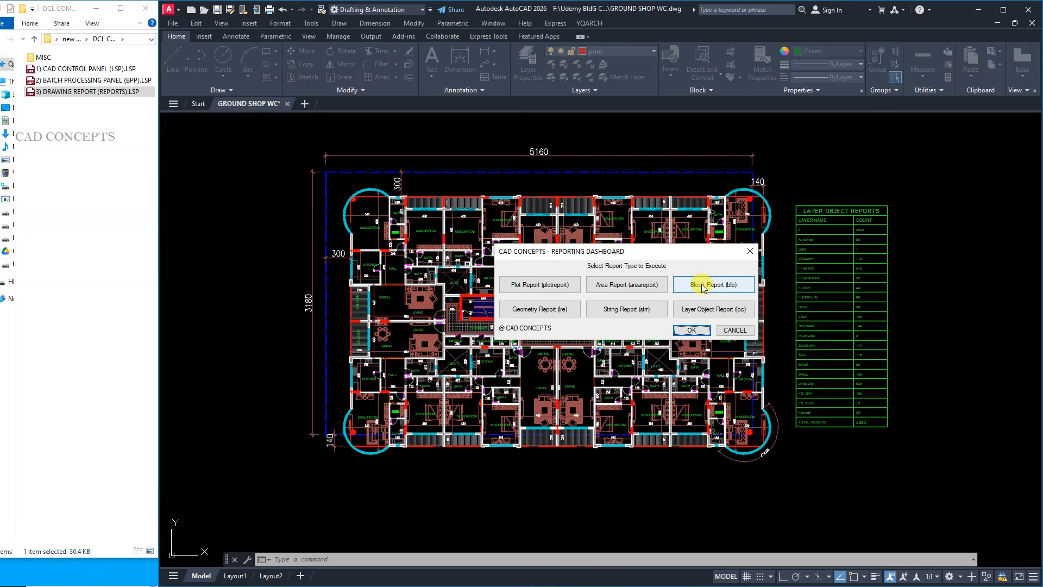
click(702, 285)
click(808, 474)
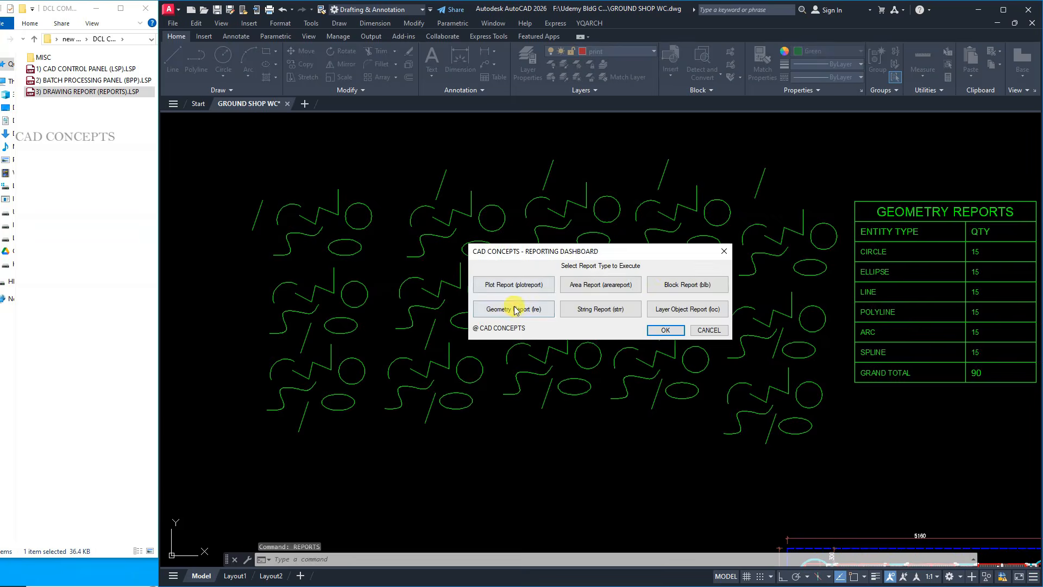